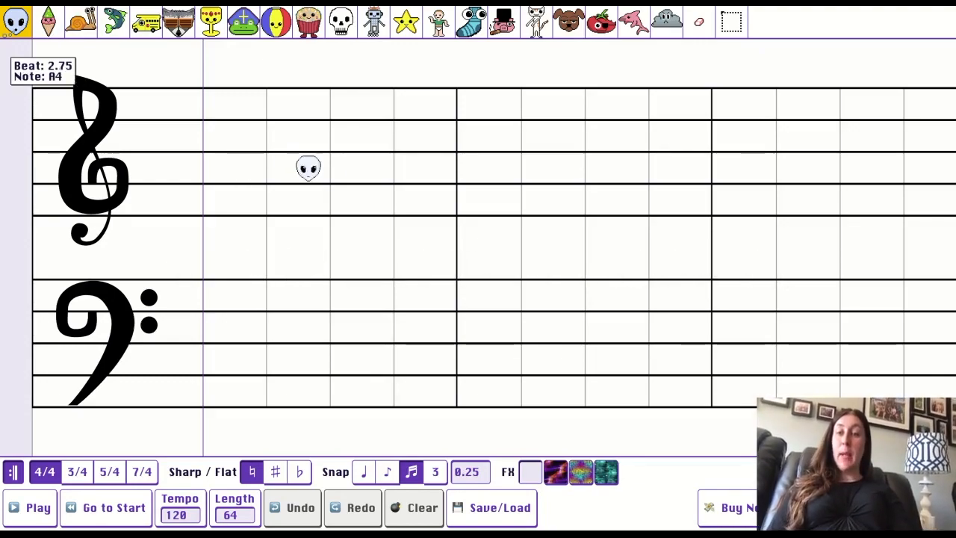
# Step: Look over the full staff and shorten the song length to 8
pyautogui.hscroll(1, 328, 175)
pyautogui.hscroll(10, 329, 174)
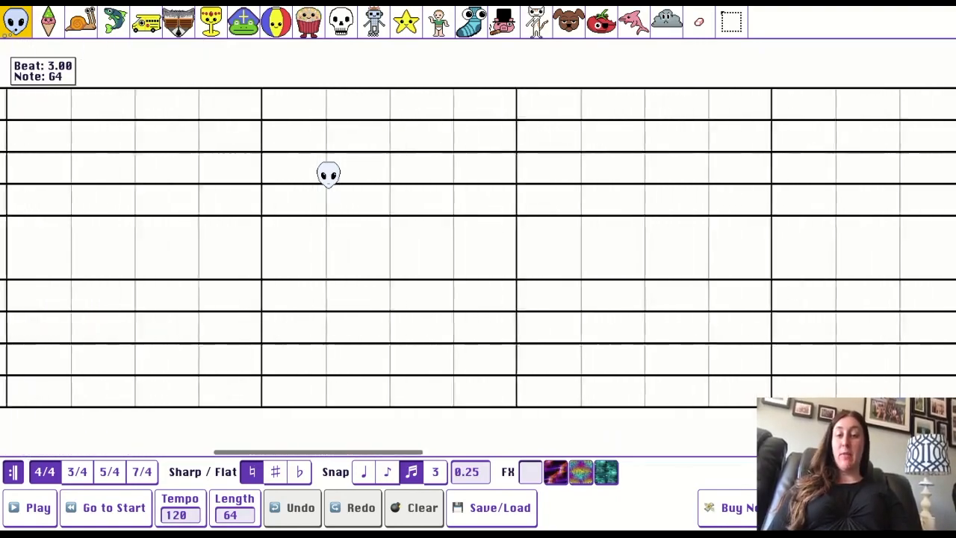
pyautogui.hscroll(2, 478, 247)
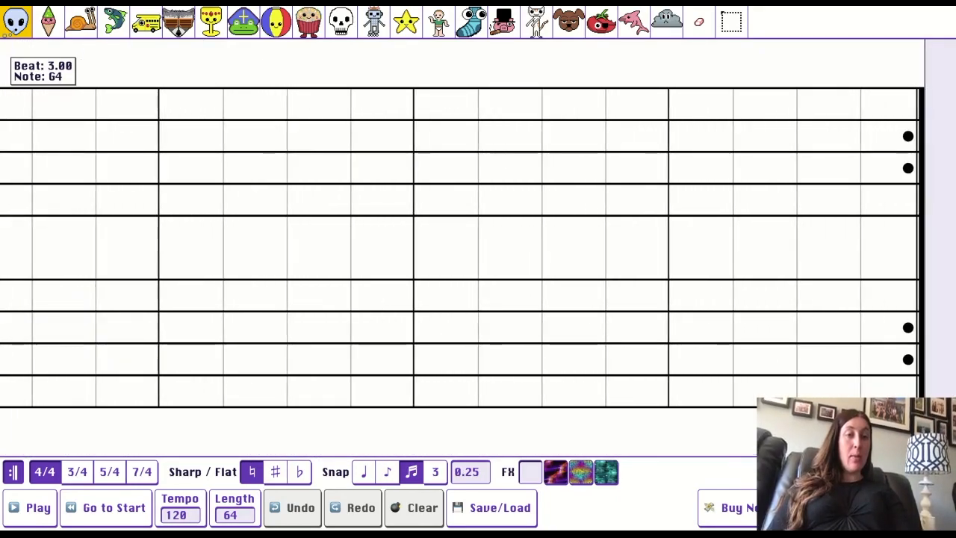
pyautogui.hscroll(-12, 478, 247)
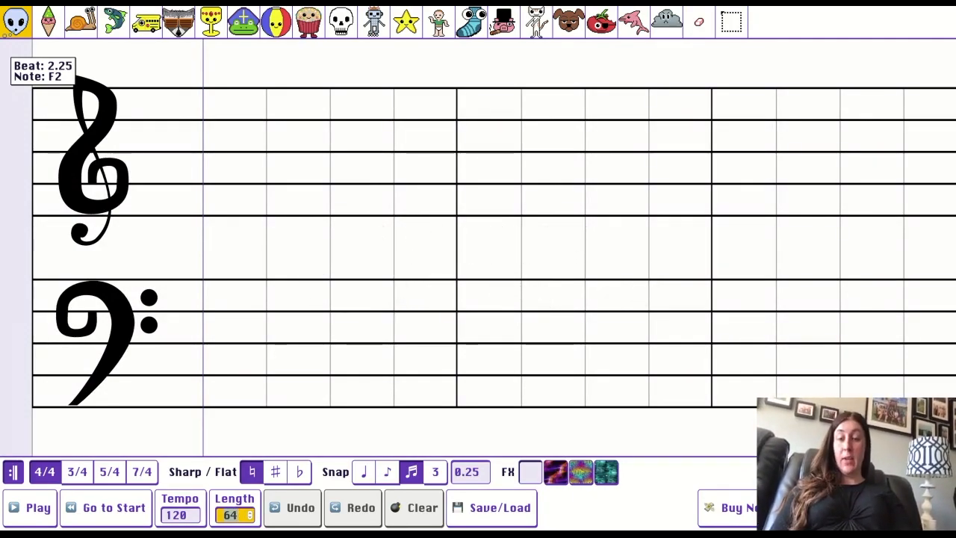
pyautogui.write('8')
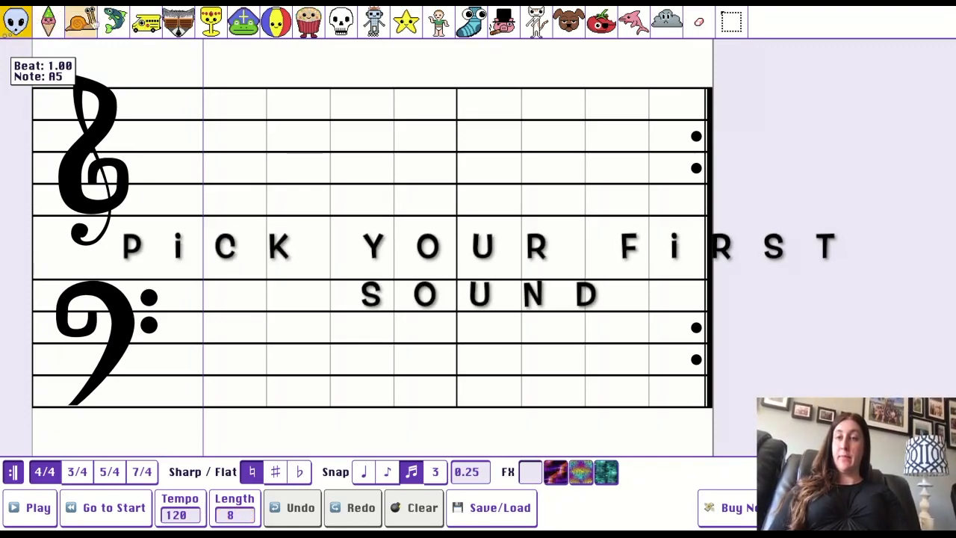
# Step: Audition the available instrument sounds, from the snail through the cloud, including the robot
pyautogui.click(86, 25)
pyautogui.click(119, 26)
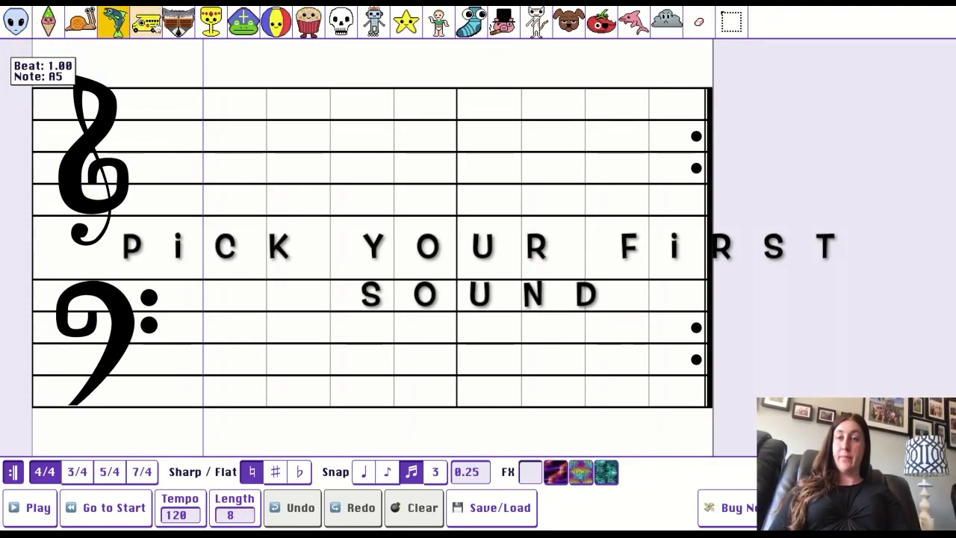
pyautogui.click(178, 24)
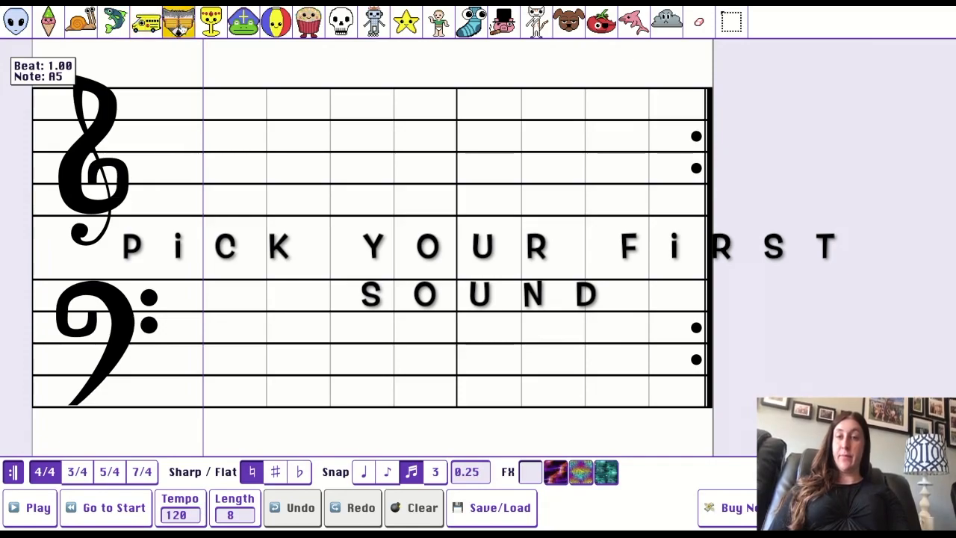
pyautogui.click(211, 24)
pyautogui.click(243, 26)
pyautogui.click(308, 25)
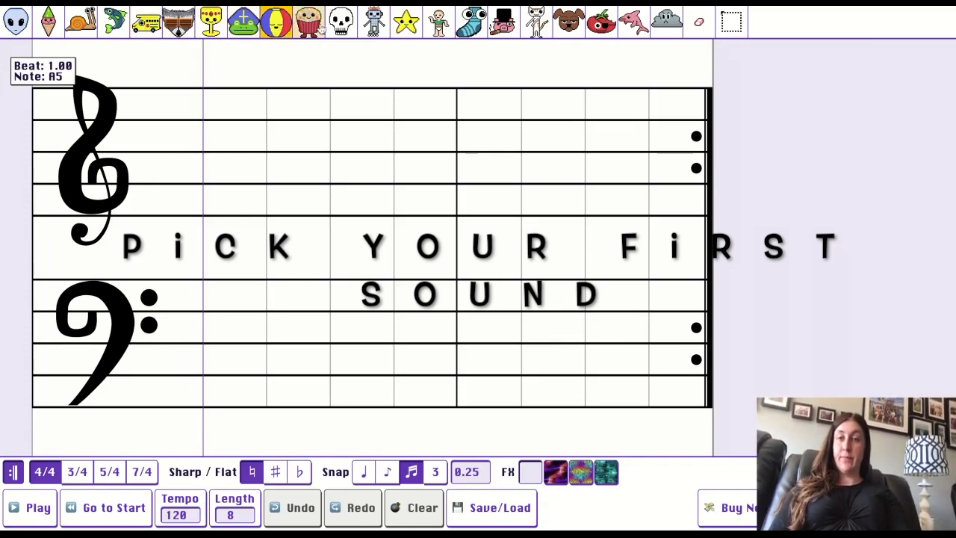
pyautogui.click(351, 31)
pyautogui.click(380, 29)
pyautogui.click(410, 31)
pyautogui.click(443, 30)
pyautogui.click(504, 26)
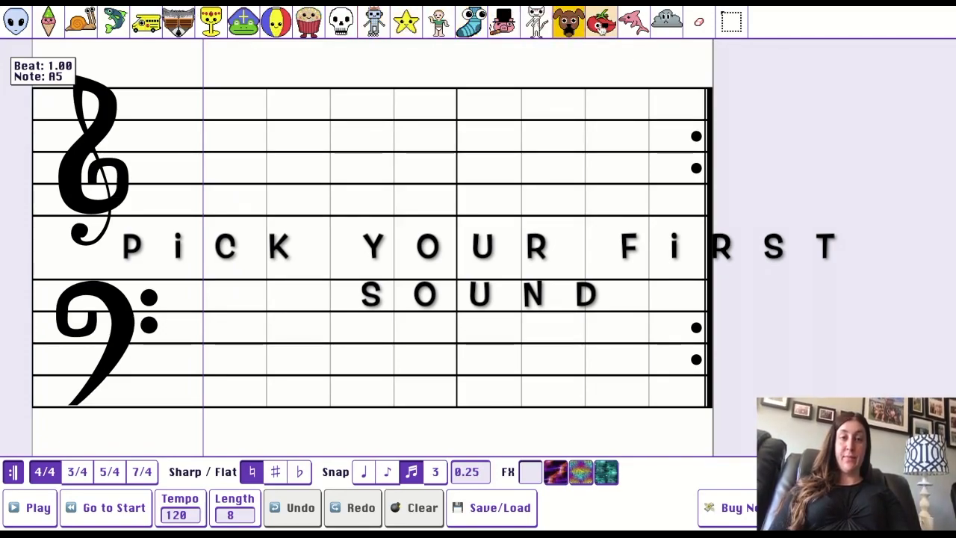
pyautogui.click(634, 26)
pyautogui.click(661, 28)
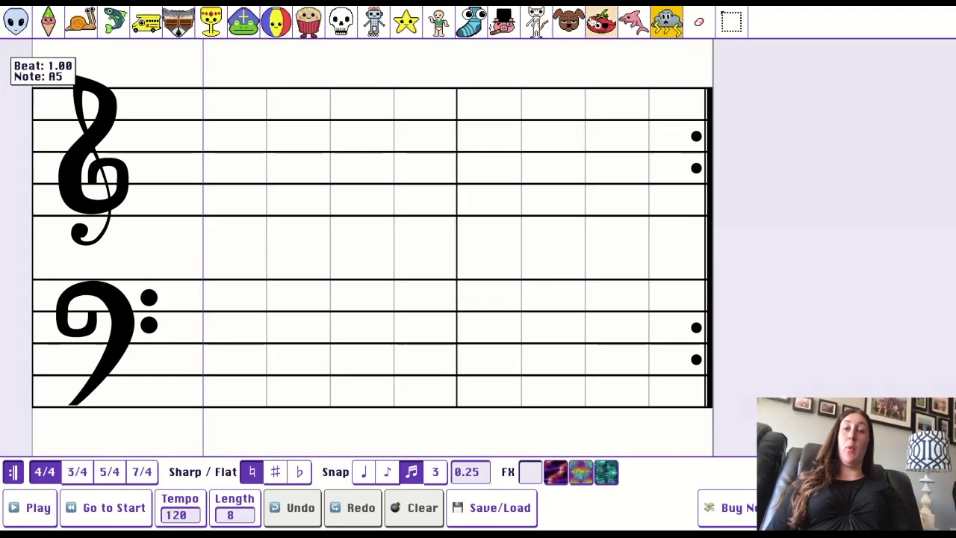
pyautogui.click(373, 25)
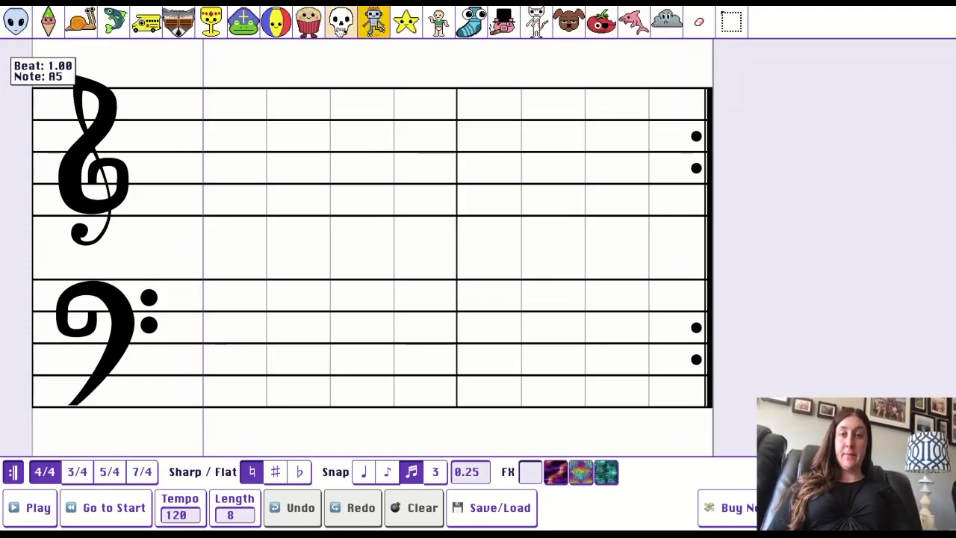
# Step: Place cupcake notes on A3 at all eight beats with quarter-note snap, and play the loop
pyautogui.click(306, 24)
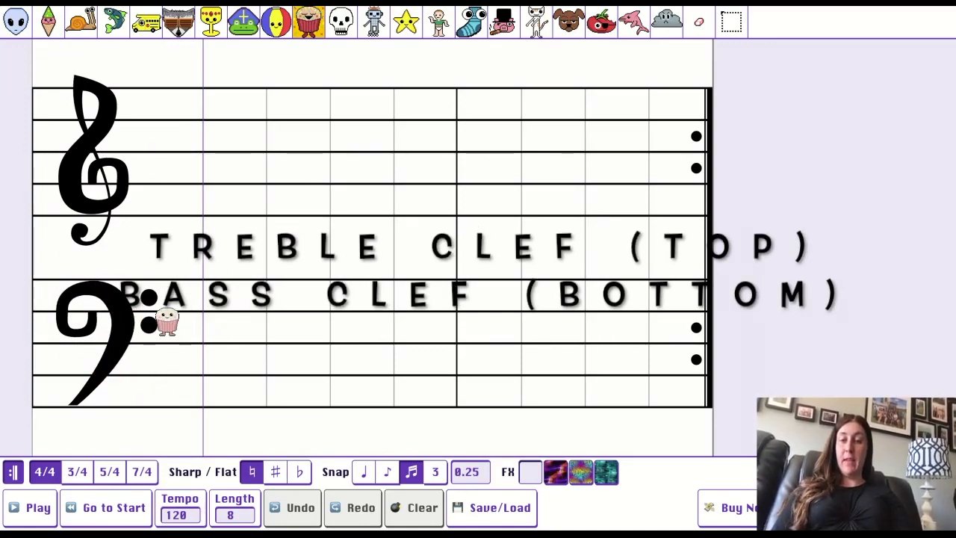
pyautogui.click(364, 475)
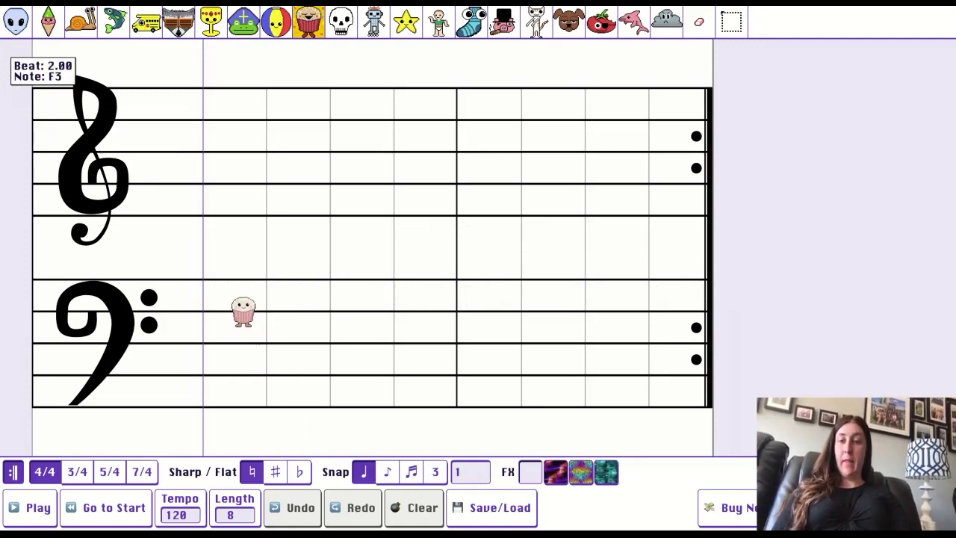
pyautogui.click(208, 282)
pyautogui.click(266, 278)
pyautogui.click(329, 277)
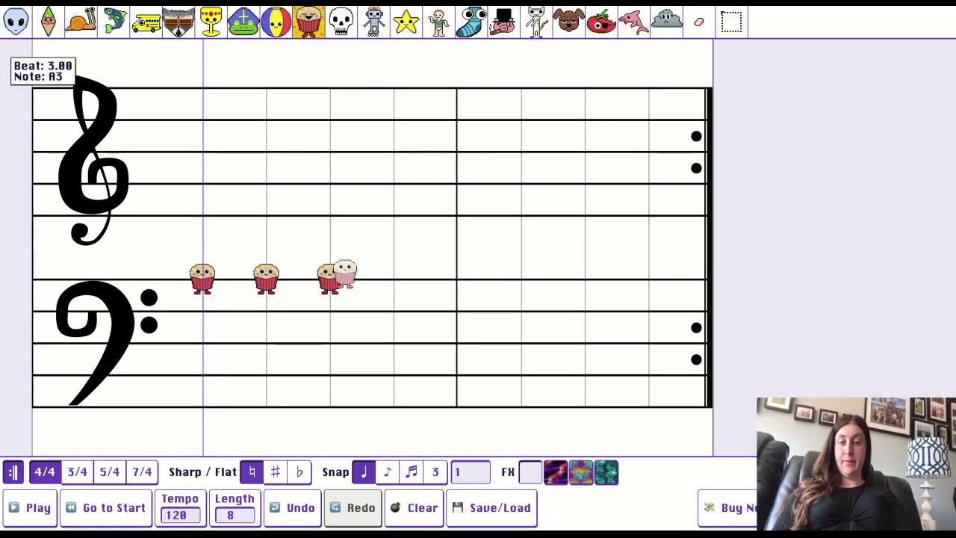
pyautogui.click(394, 278)
pyautogui.click(458, 278)
pyautogui.click(521, 278)
pyautogui.click(585, 278)
pyautogui.click(647, 278)
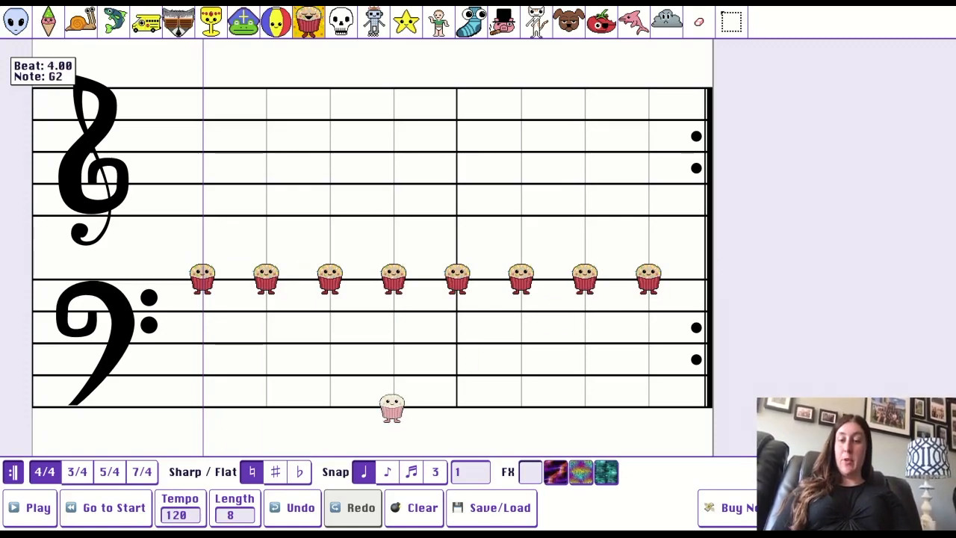
pyautogui.click(34, 514)
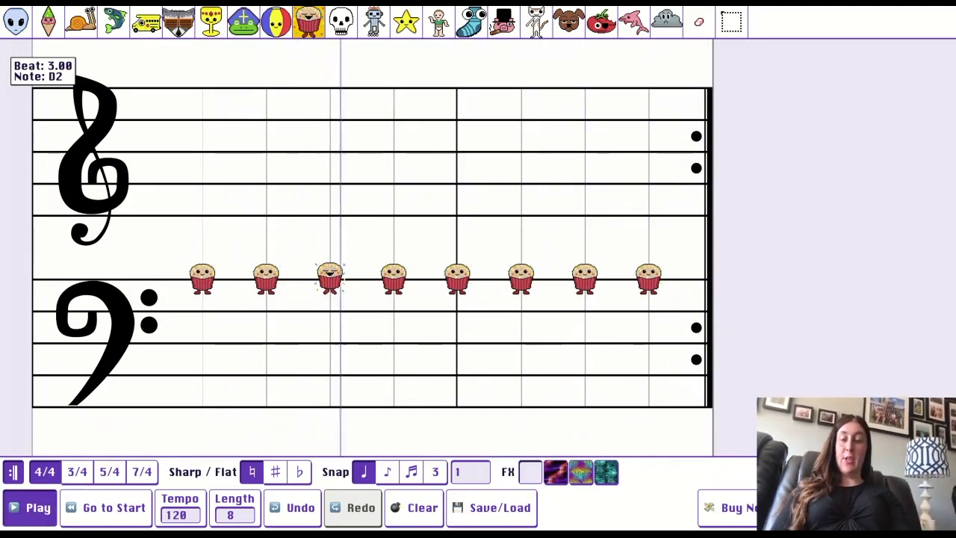
pyautogui.click(33, 512)
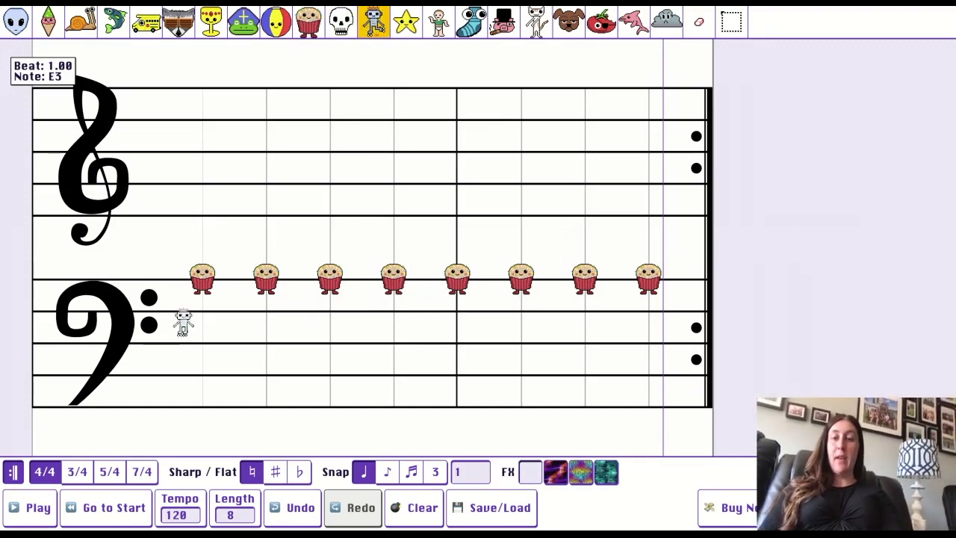
# Step: Add robot notes on F3 at beats 2, 4, 6 and 8, and play the loop
pyautogui.click(266, 312)
pyautogui.click(394, 312)
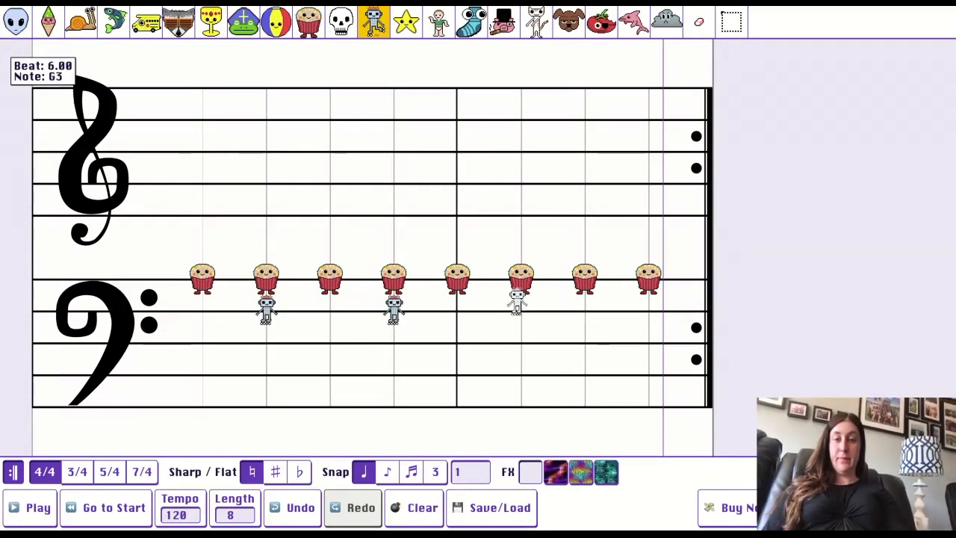
pyautogui.click(523, 312)
pyautogui.click(648, 312)
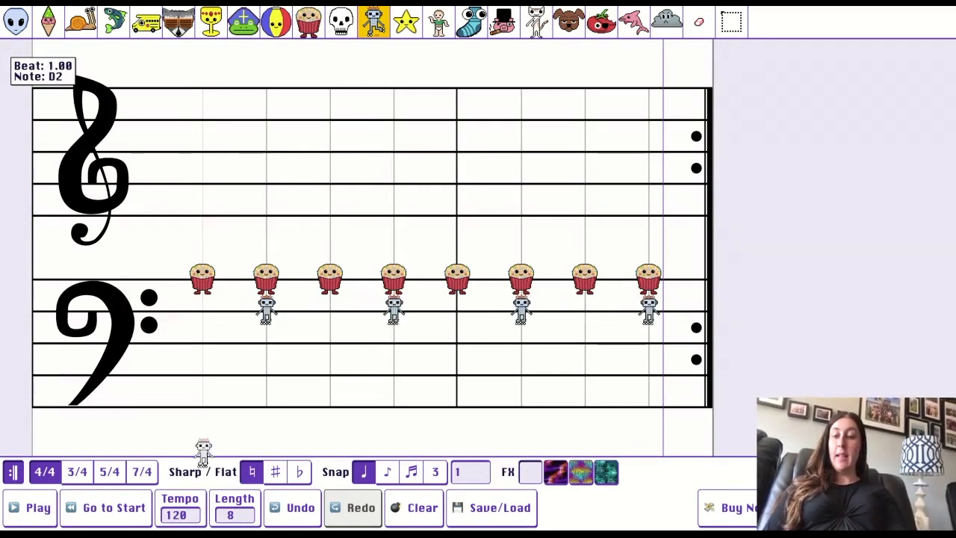
pyautogui.click(38, 508)
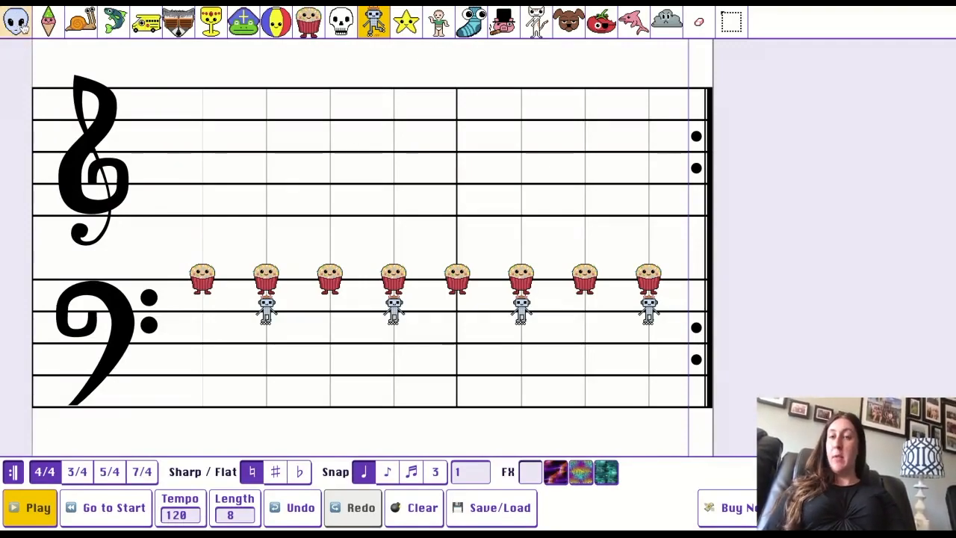
# Step: Add a snail melody G4, A4, B4, A4, G4, E4, G4, G4 across beats 1 to 8, and play it from the start
pyautogui.click(47, 22)
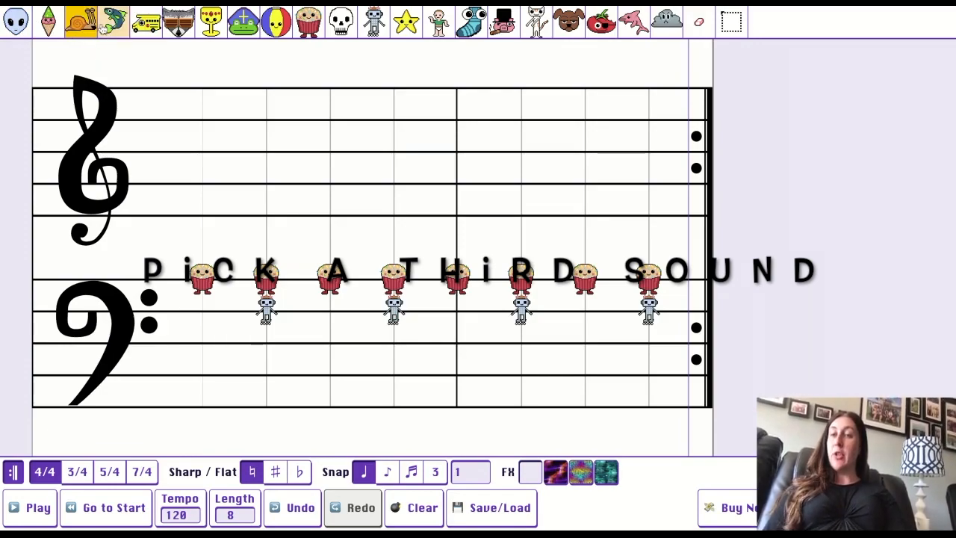
pyautogui.click(79, 22)
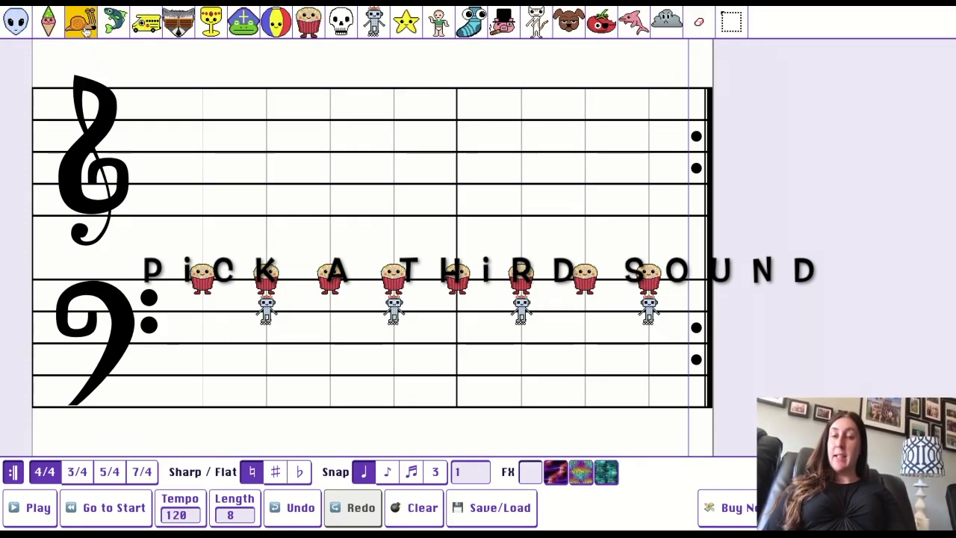
pyautogui.click(202, 182)
pyautogui.click(267, 165)
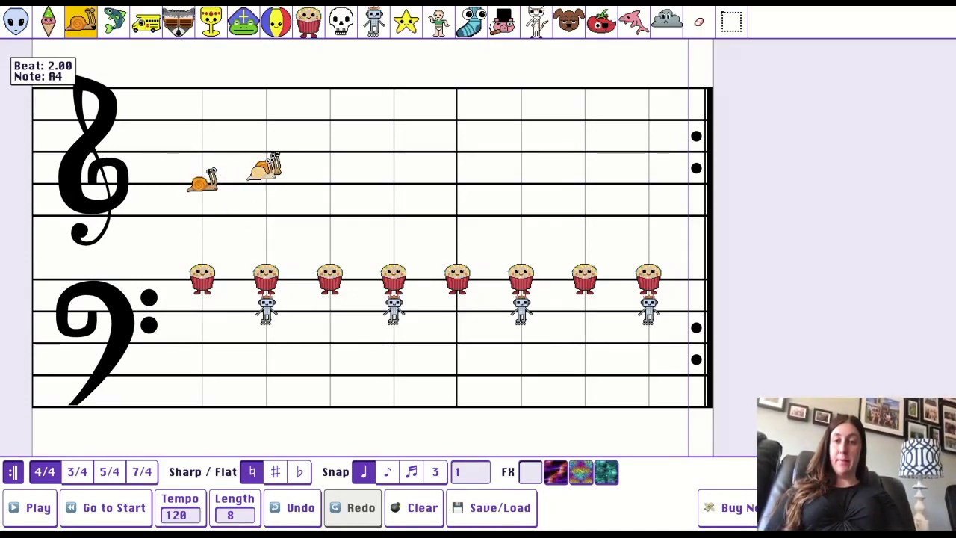
pyautogui.click(330, 151)
pyautogui.click(394, 165)
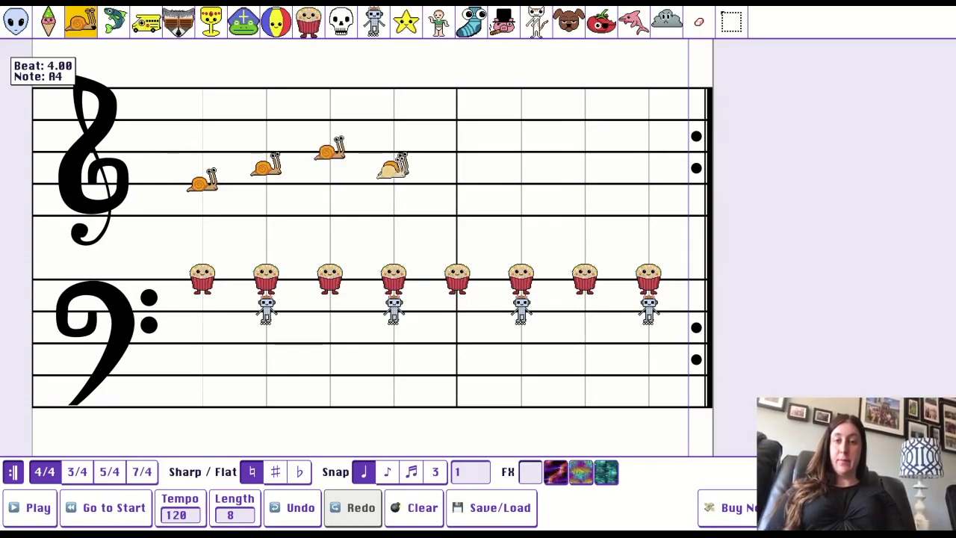
pyautogui.click(457, 182)
pyautogui.click(521, 213)
pyautogui.click(585, 181)
pyautogui.click(649, 181)
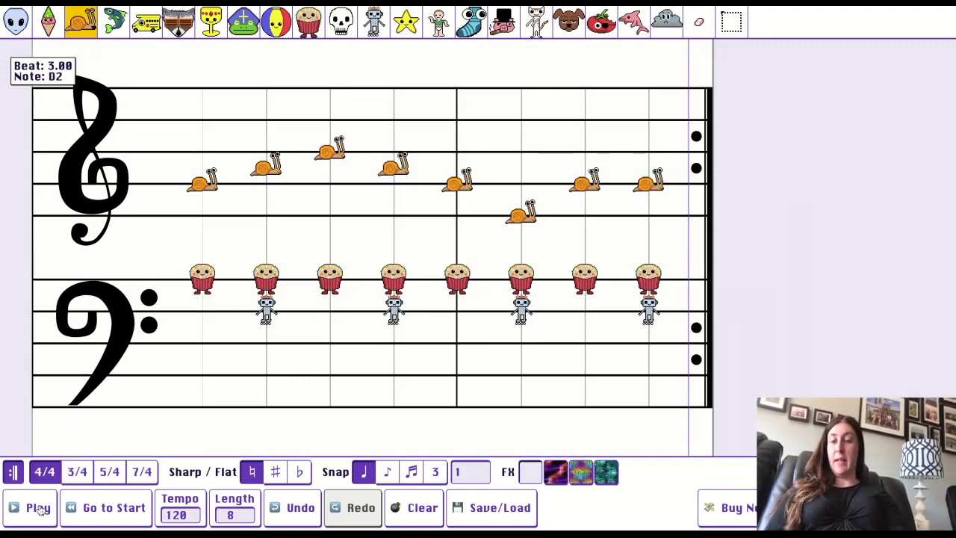
pyautogui.click(92, 511)
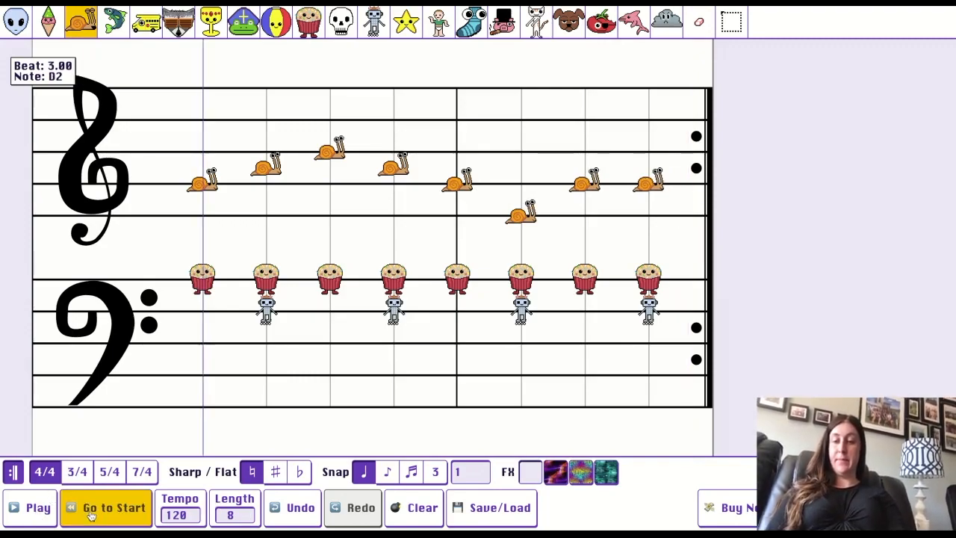
pyautogui.click(37, 510)
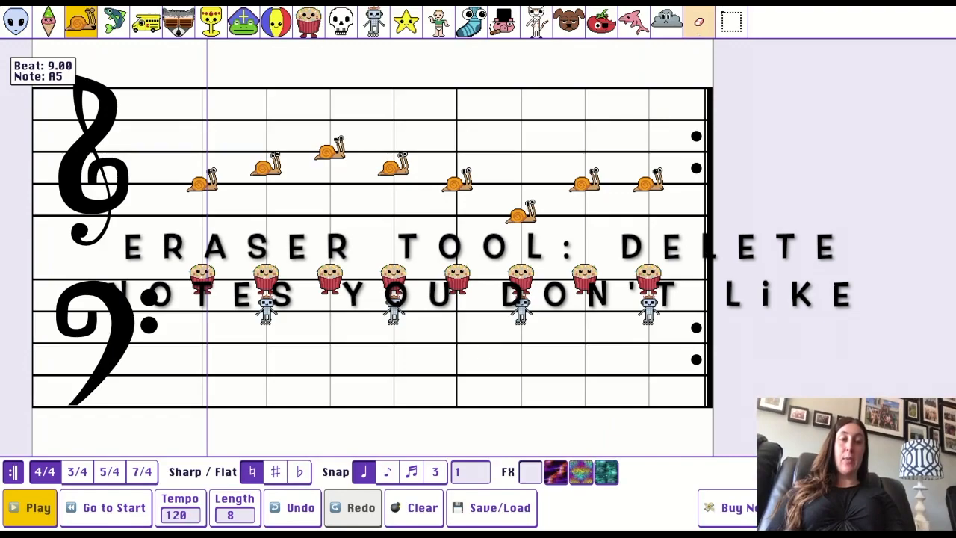
# Step: Erase the snail notes from the treble staff, replaying the loop once after removing the beat 8 note
pyautogui.click(699, 22)
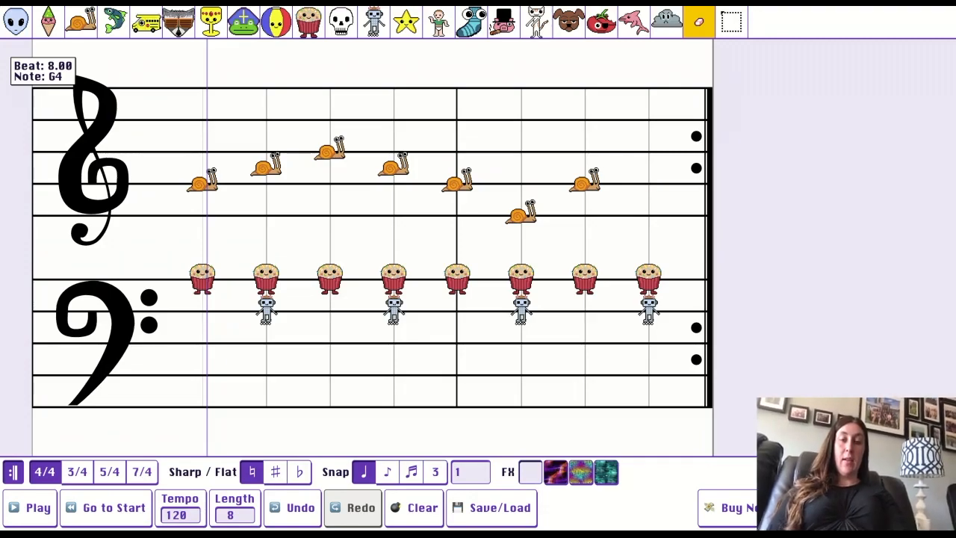
pyautogui.click(34, 514)
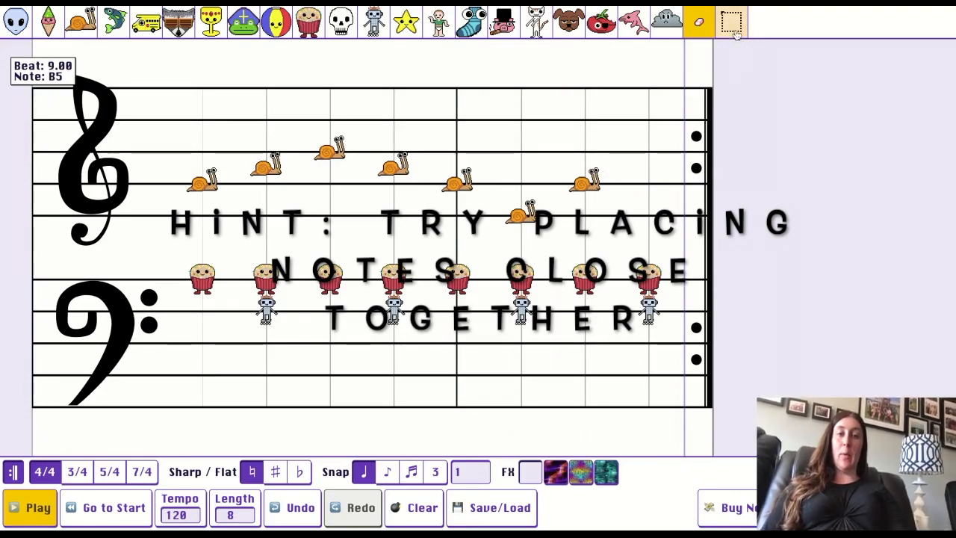
pyautogui.click(585, 179)
pyautogui.click(521, 211)
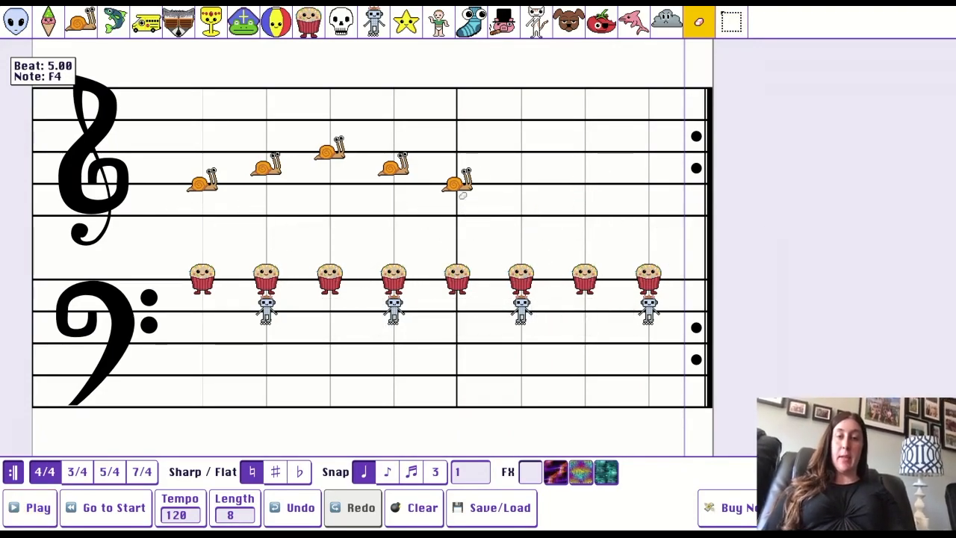
pyautogui.click(395, 165)
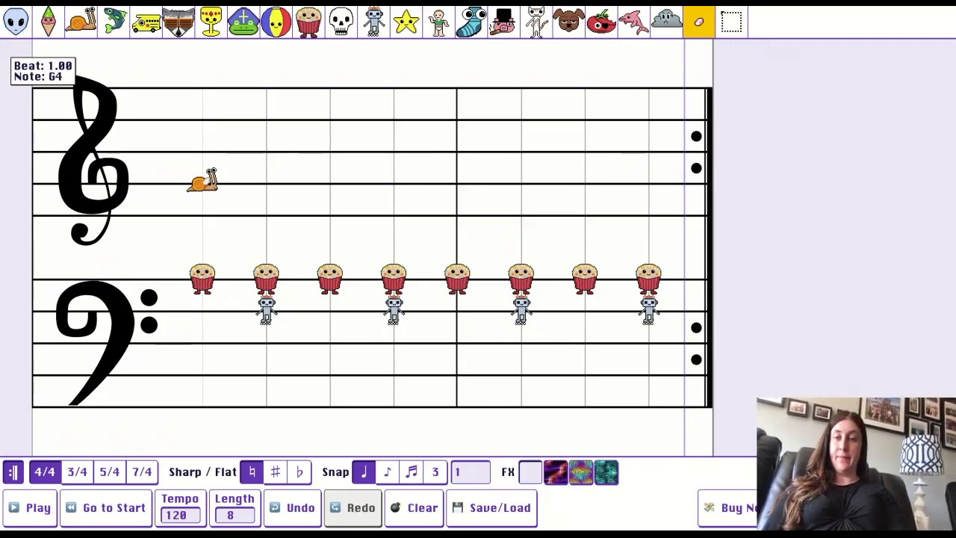
pyautogui.click(202, 181)
# Step: Place a widely spaced snail melody on beats 1 to 8: G4, E5, G4, C5, F4, E4, B4, F5
pyautogui.click(80, 22)
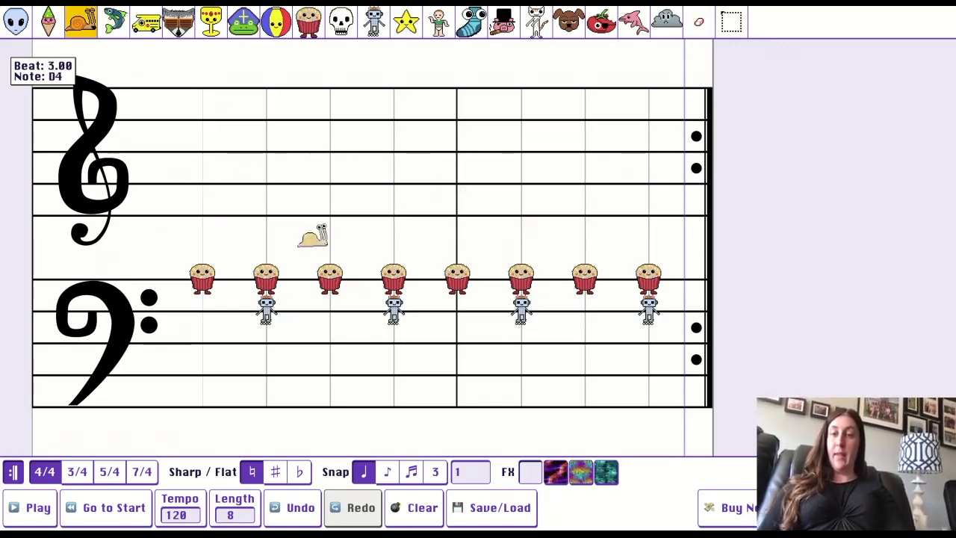
pyautogui.click(202, 181)
pyautogui.click(267, 101)
pyautogui.click(394, 135)
pyautogui.click(330, 181)
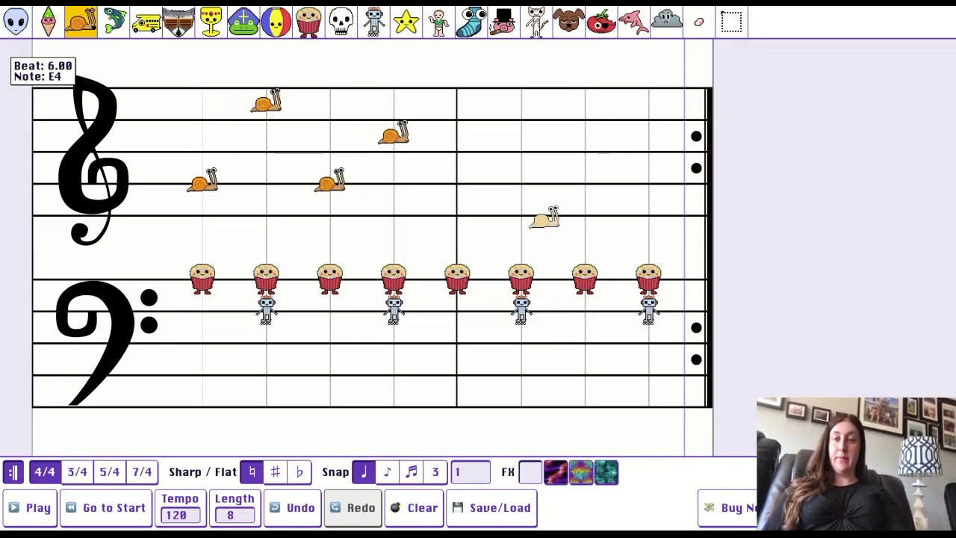
pyautogui.click(457, 198)
pyautogui.click(521, 215)
pyautogui.click(649, 84)
pyautogui.click(586, 150)
# Step: Play the loop with the widely spaced snail melody from the start and stop it
pyautogui.click(104, 508)
pyautogui.click(23, 509)
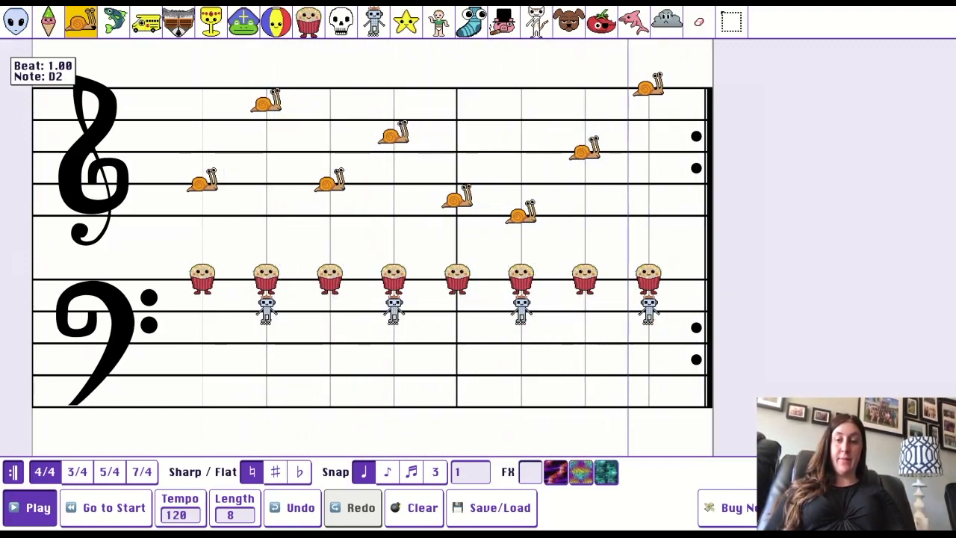
pyautogui.click(30, 508)
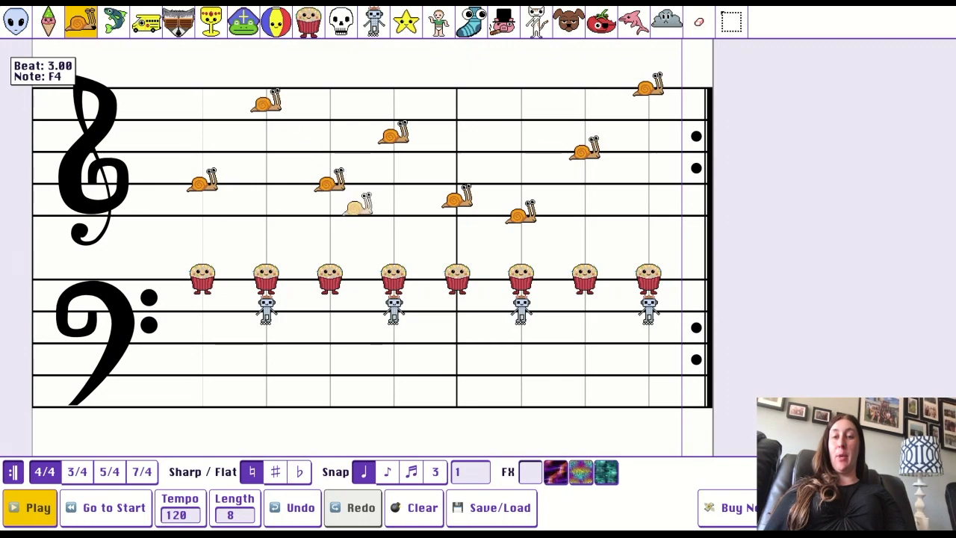
# Step: Erase the widely spaced snail notes from beats 2 to 8 on the treble staff
pyautogui.click(700, 24)
pyautogui.click(650, 87)
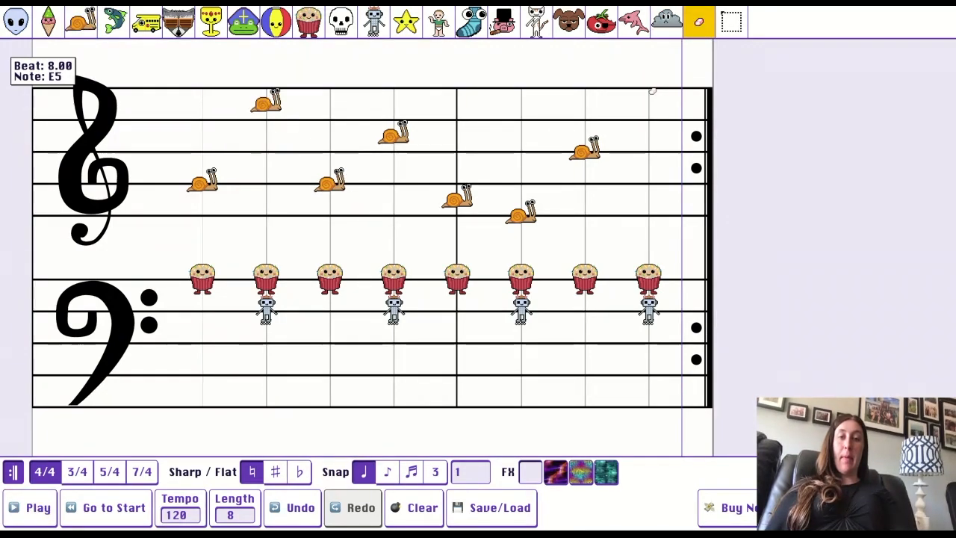
pyautogui.click(581, 157)
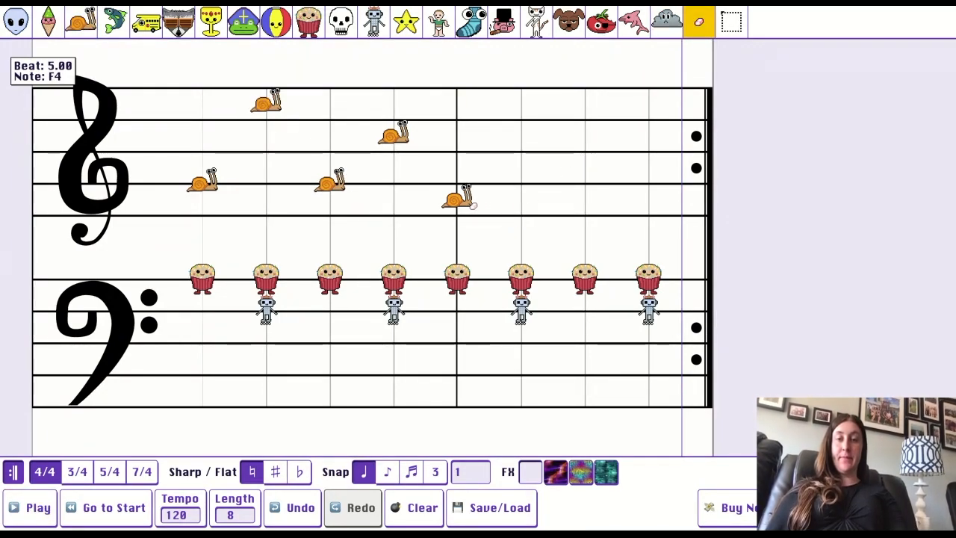
pyautogui.click(466, 201)
pyautogui.click(398, 136)
pyautogui.click(288, 123)
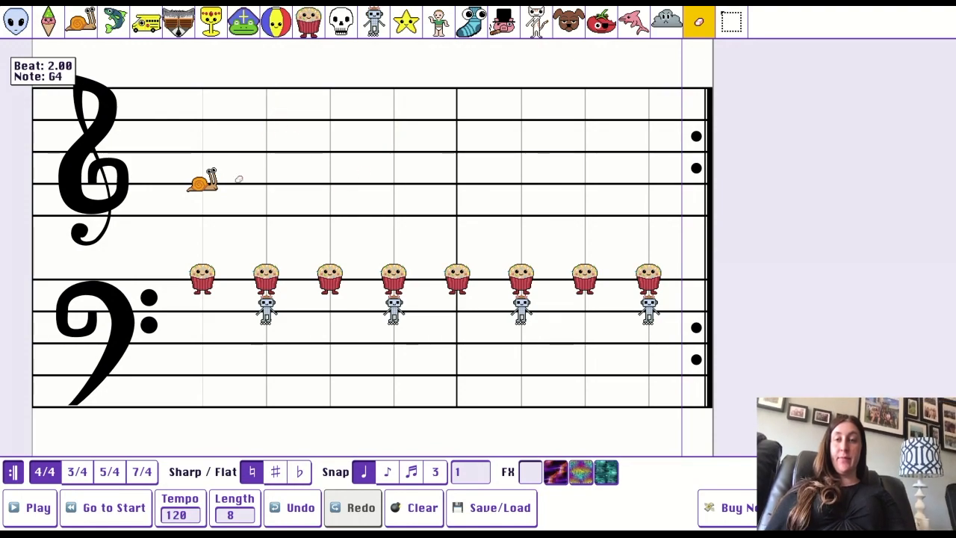
# Step: Build a stepwise snail melody G4, A4, B4, A4, G4, E4, G4 on beats 1 to 7
pyautogui.click(80, 22)
pyautogui.click(203, 183)
pyautogui.click(263, 167)
pyautogui.click(329, 152)
pyautogui.click(394, 166)
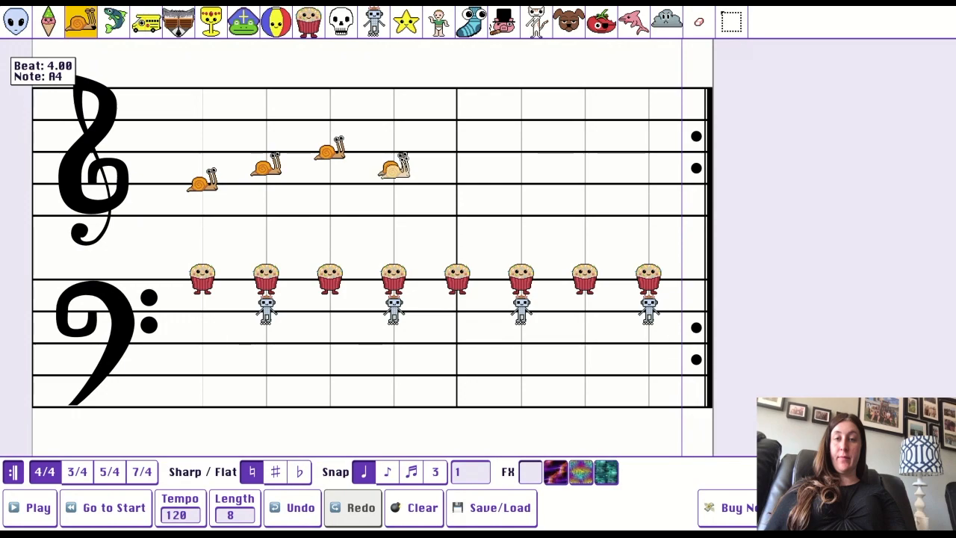
pyautogui.click(457, 183)
pyautogui.click(521, 214)
pyautogui.click(584, 183)
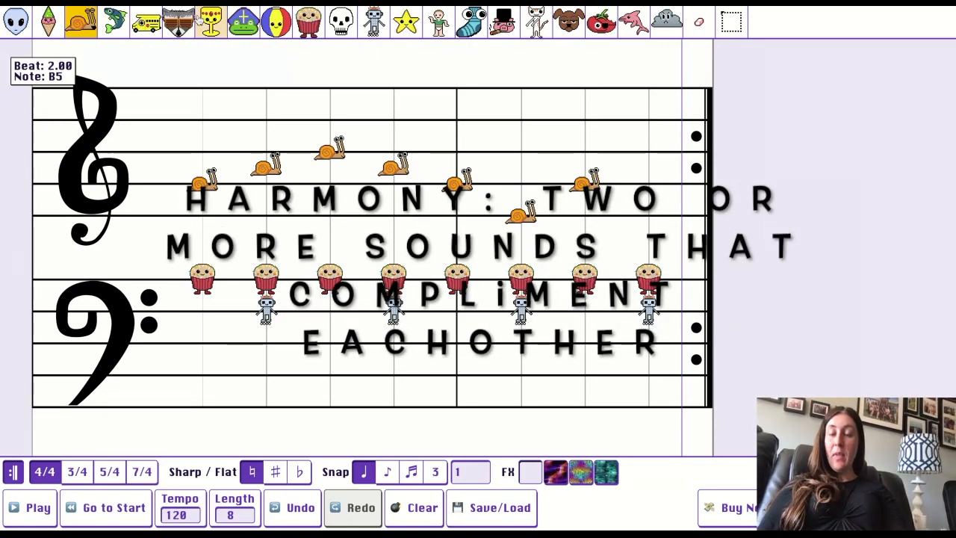
# Step: Add fish harmony notes B4, C5, D5, C5, B4, G4, B4 above the snails on beats 1 to 7, and play the loop from the start
pyautogui.click(112, 24)
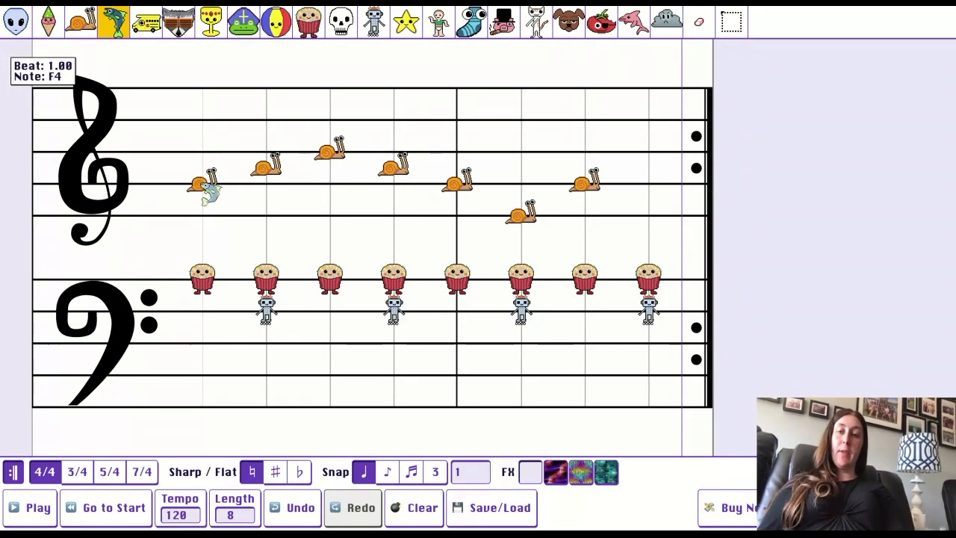
pyautogui.click(203, 149)
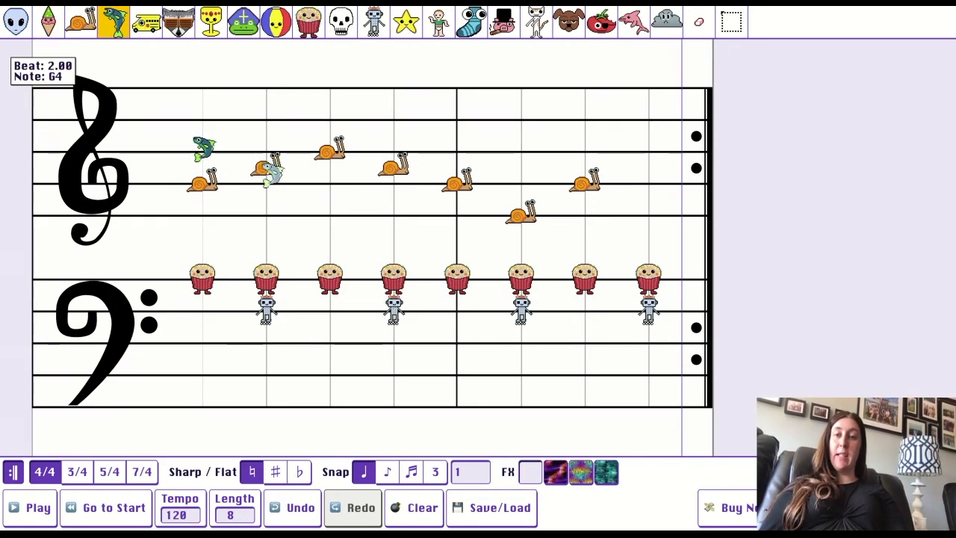
pyautogui.click(269, 133)
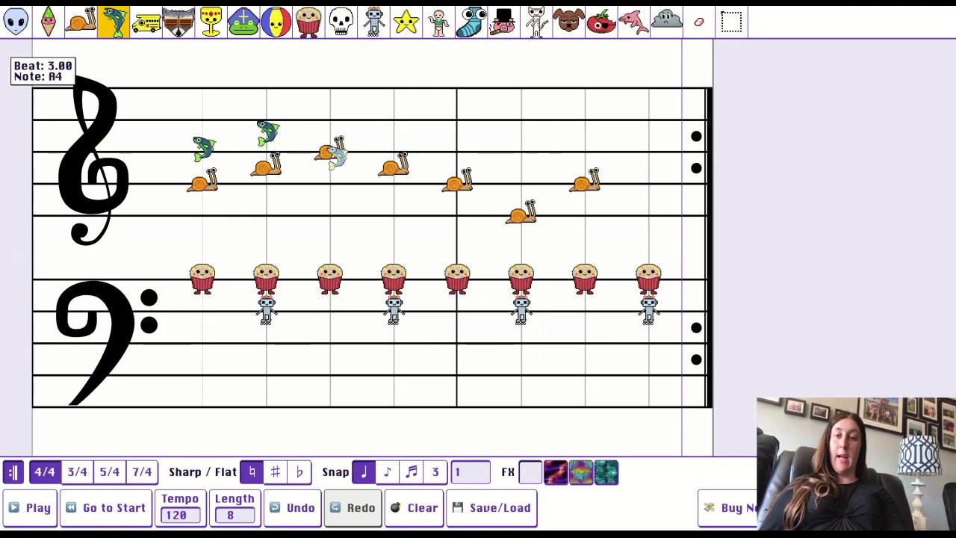
pyautogui.click(334, 116)
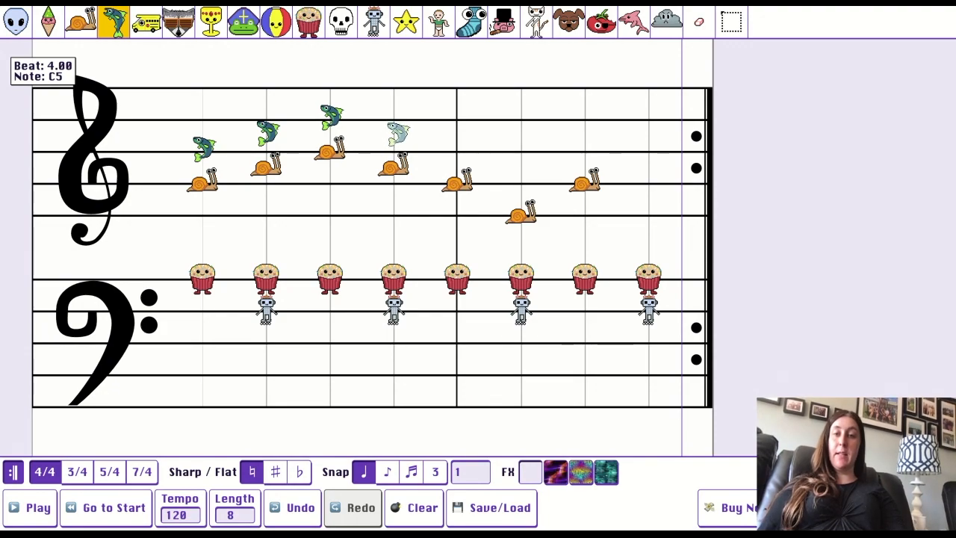
pyautogui.click(396, 133)
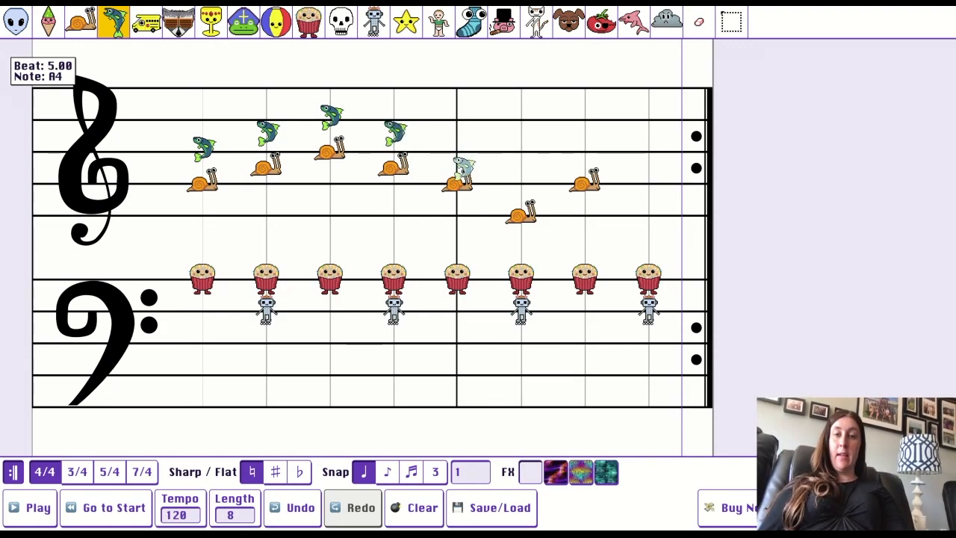
pyautogui.click(457, 149)
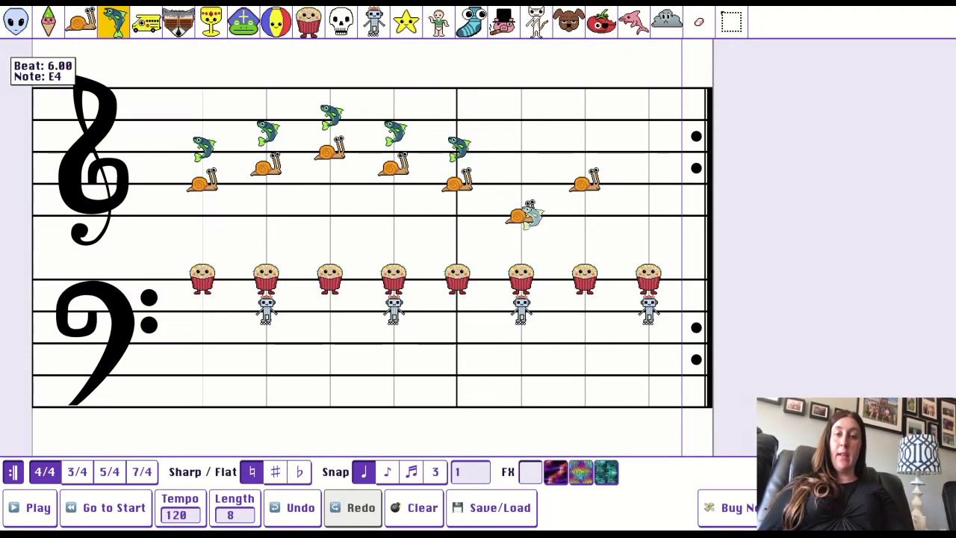
pyautogui.click(523, 181)
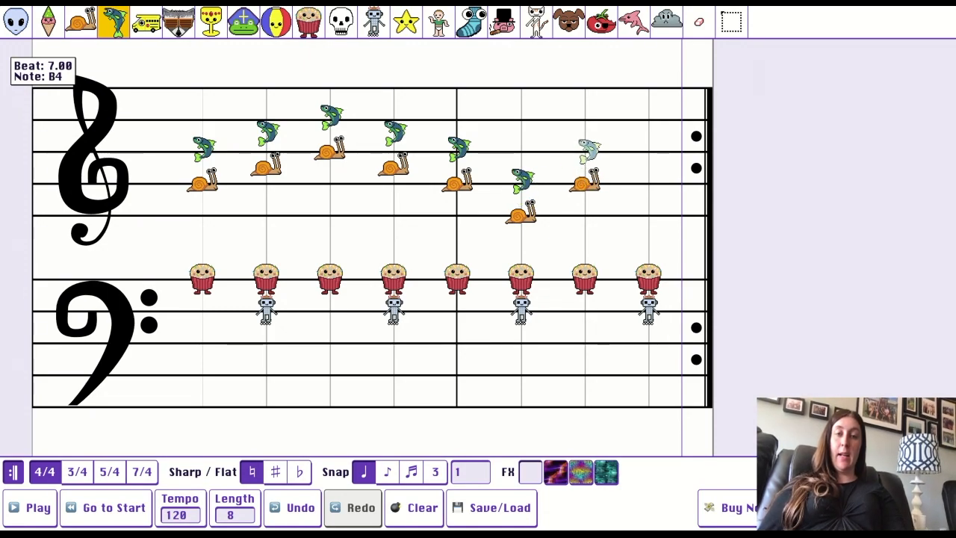
pyautogui.click(587, 149)
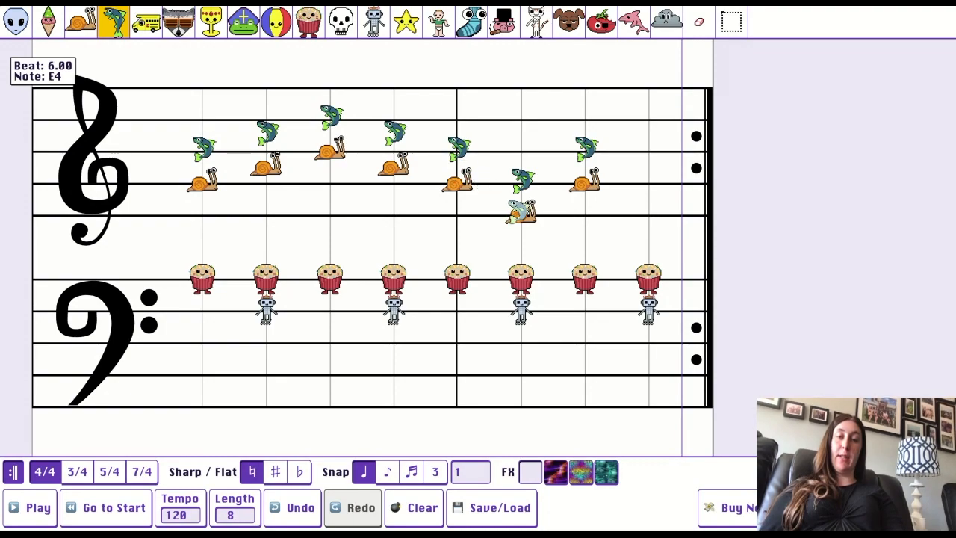
pyautogui.click(96, 510)
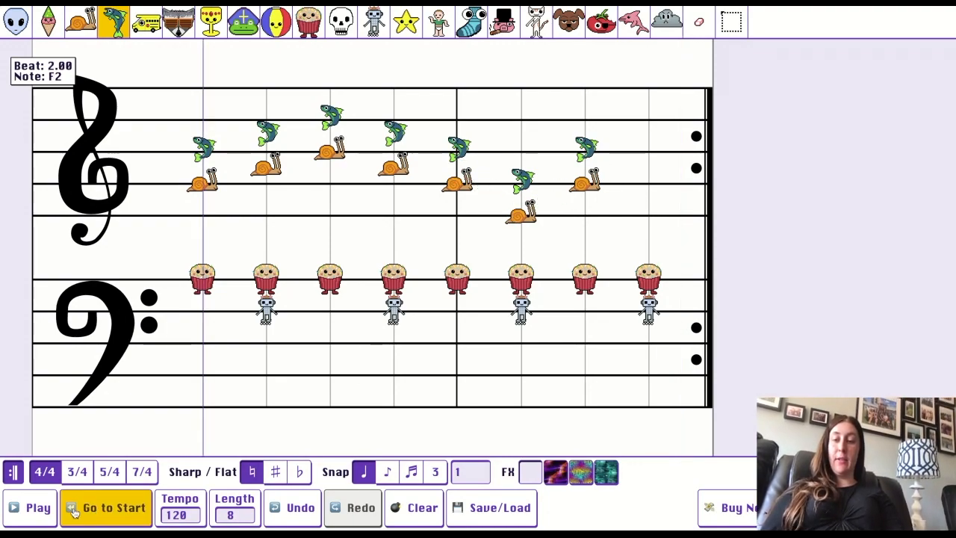
pyautogui.click(29, 510)
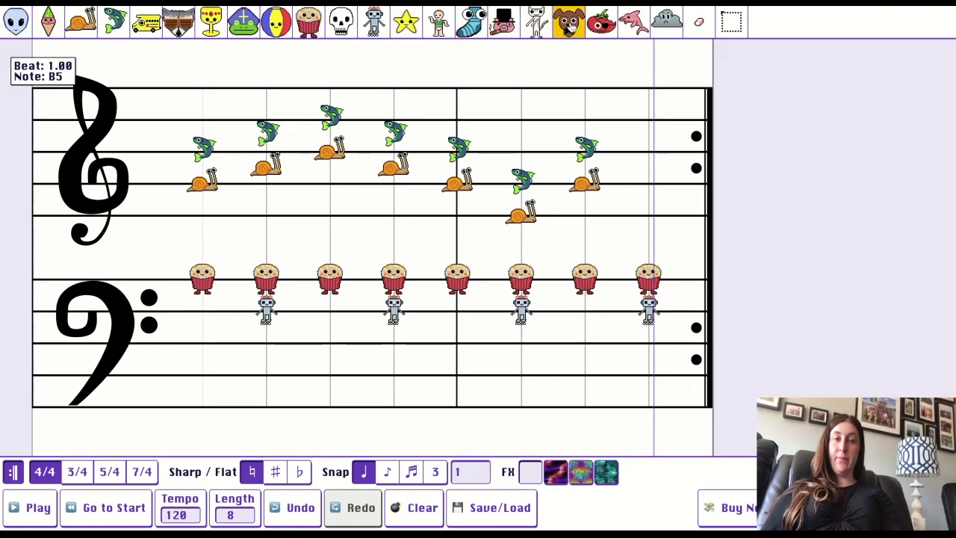
# Step: Add dog harmony notes D5, E5, F5, E5, D5, B4, D5 above the fish on beats 1 to 7, and play the loop
pyautogui.click(569, 22)
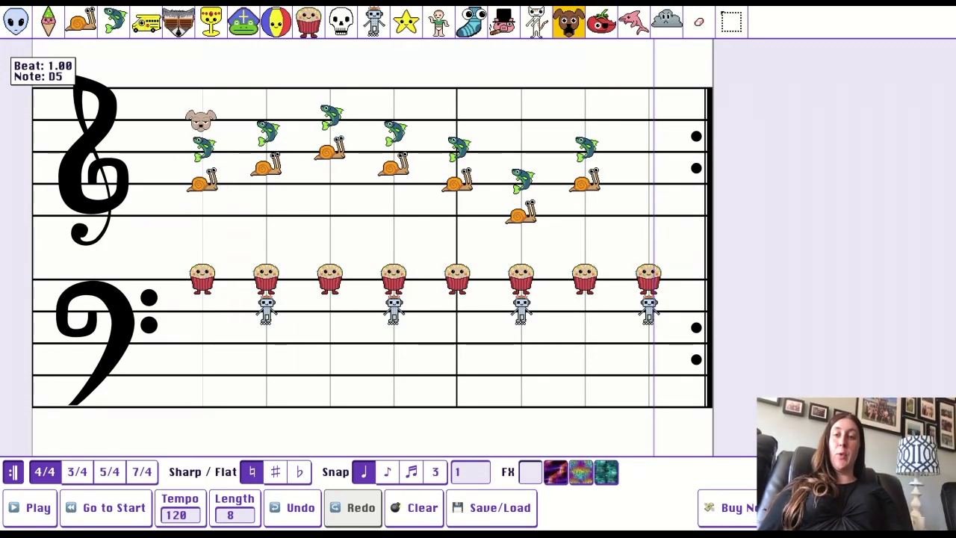
pyautogui.click(201, 114)
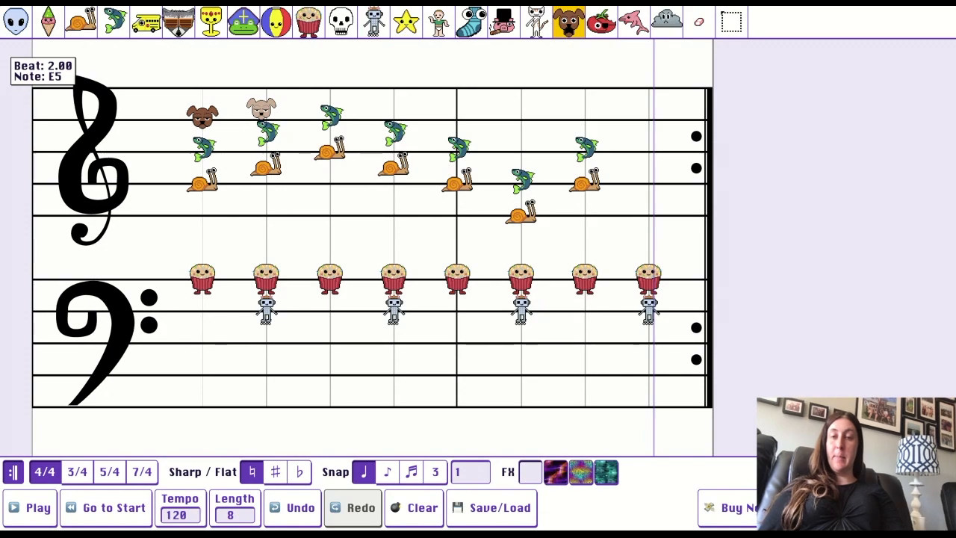
pyautogui.click(266, 102)
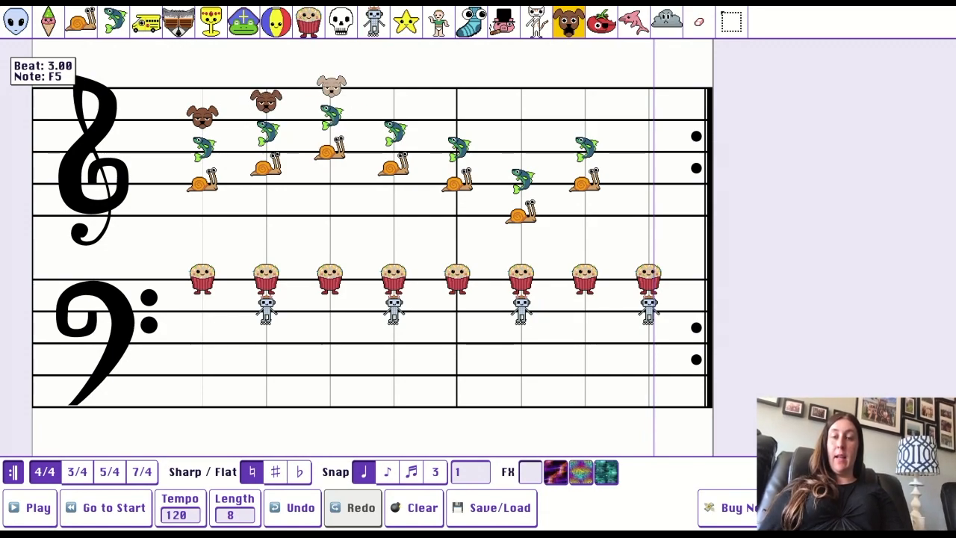
pyautogui.click(330, 84)
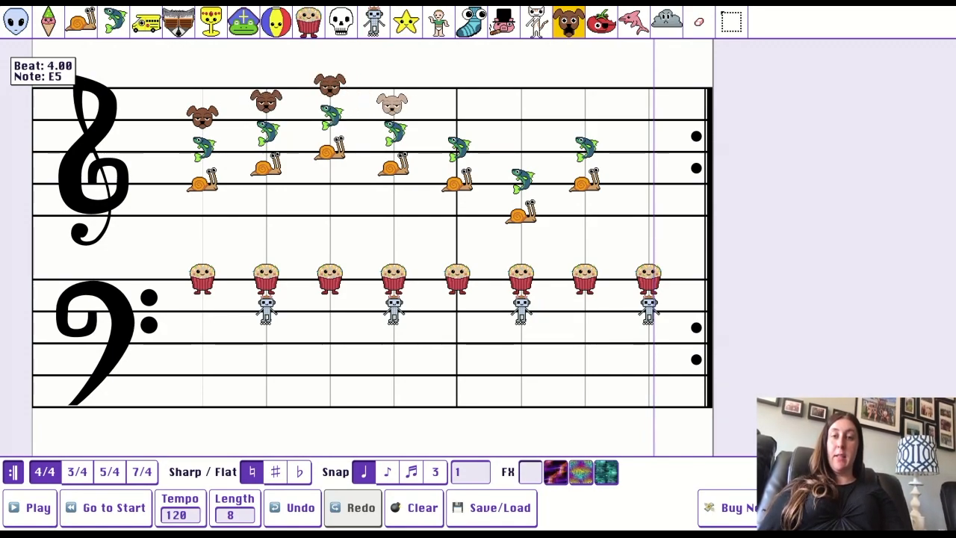
pyautogui.click(393, 102)
pyautogui.click(458, 114)
pyautogui.click(521, 146)
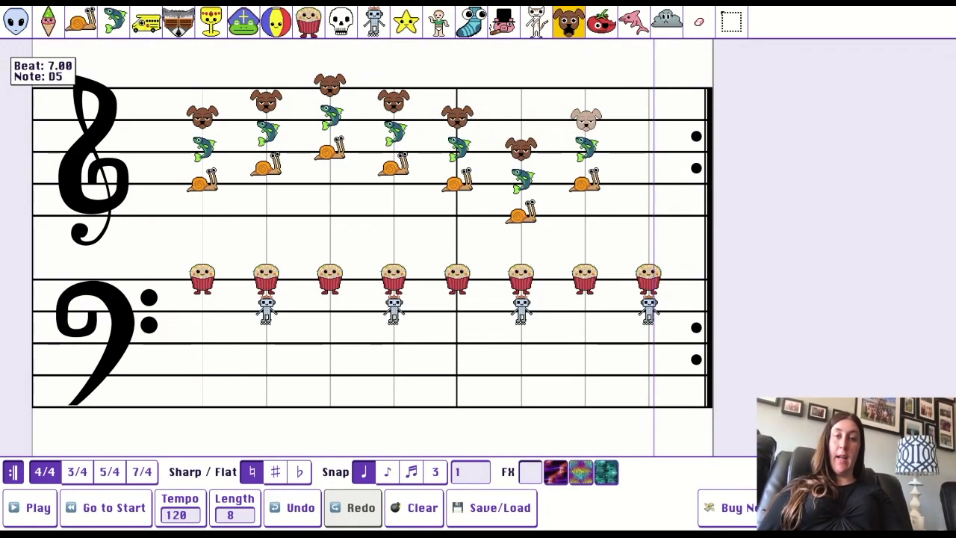
pyautogui.click(585, 116)
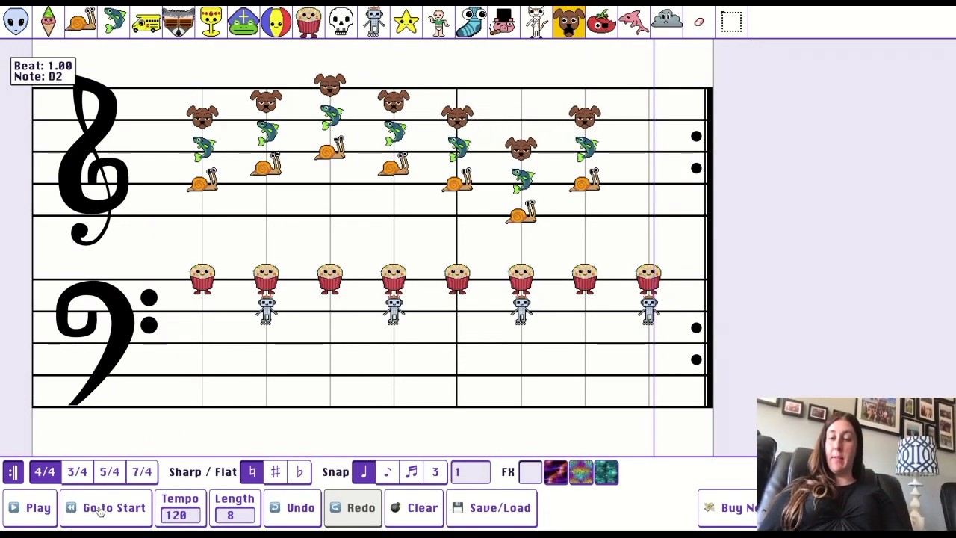
pyautogui.click(45, 510)
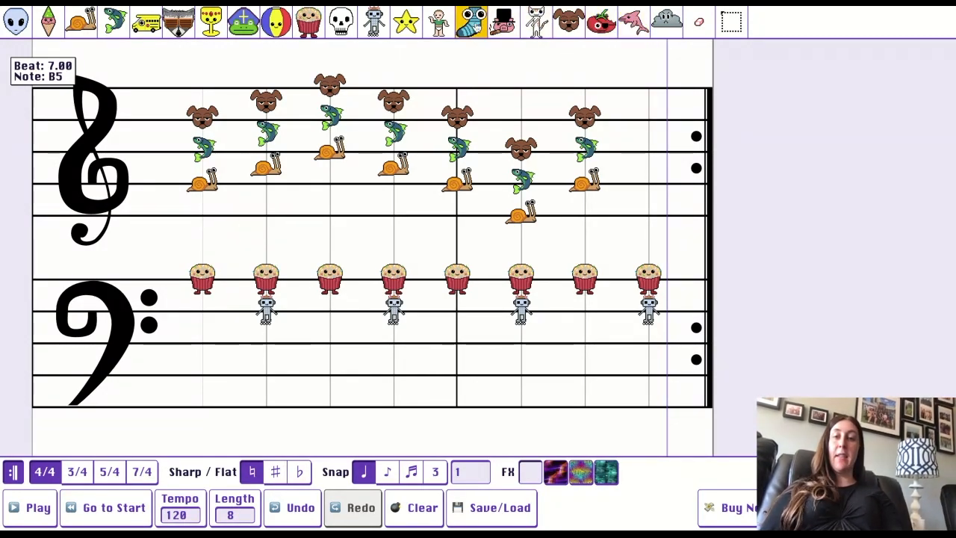
# Step: Place sock notes on E4 at beats 2 and 8, play the loop and stop it
pyautogui.click(471, 22)
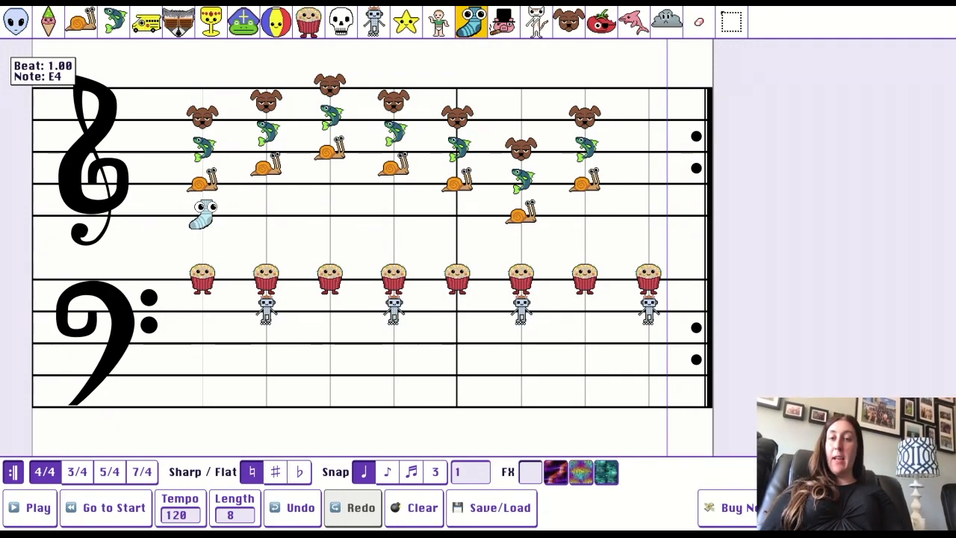
pyautogui.click(267, 215)
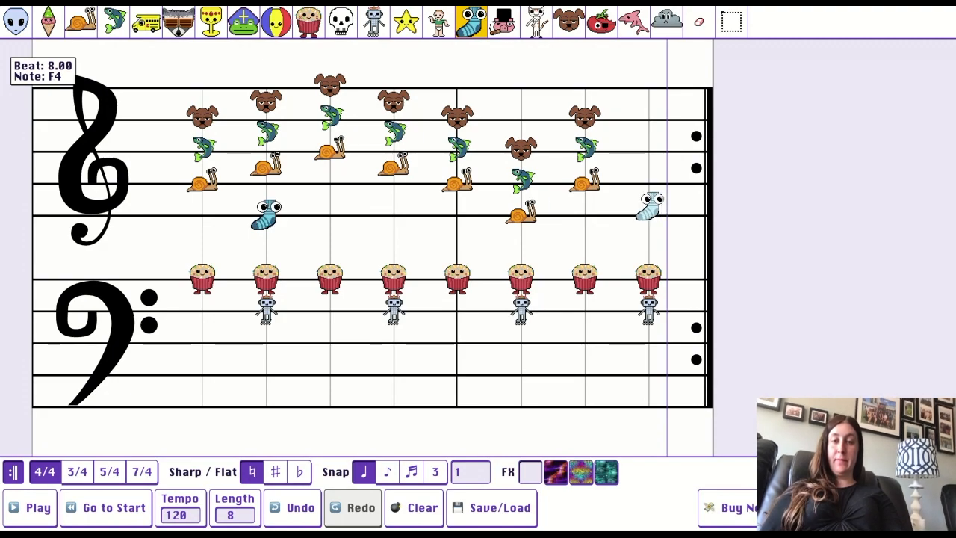
pyautogui.click(649, 214)
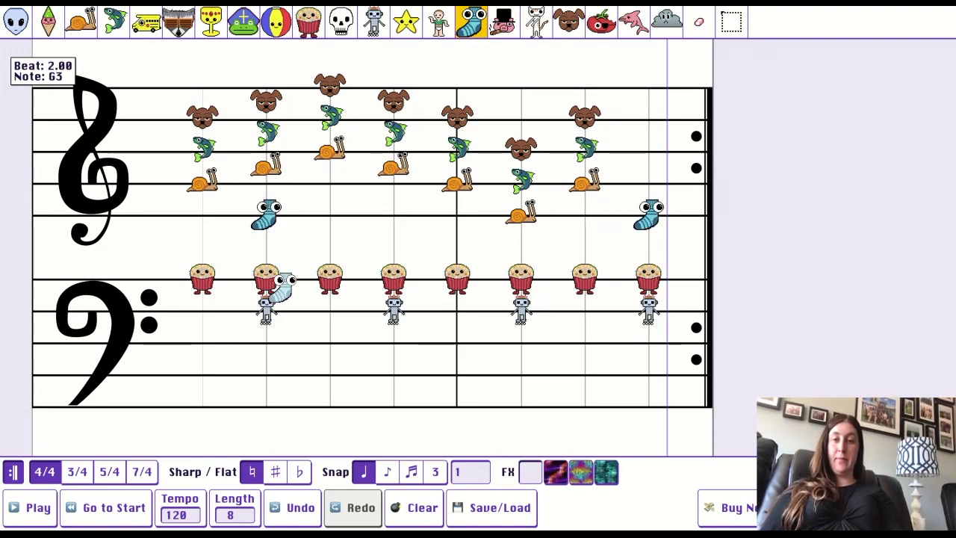
pyautogui.click(22, 520)
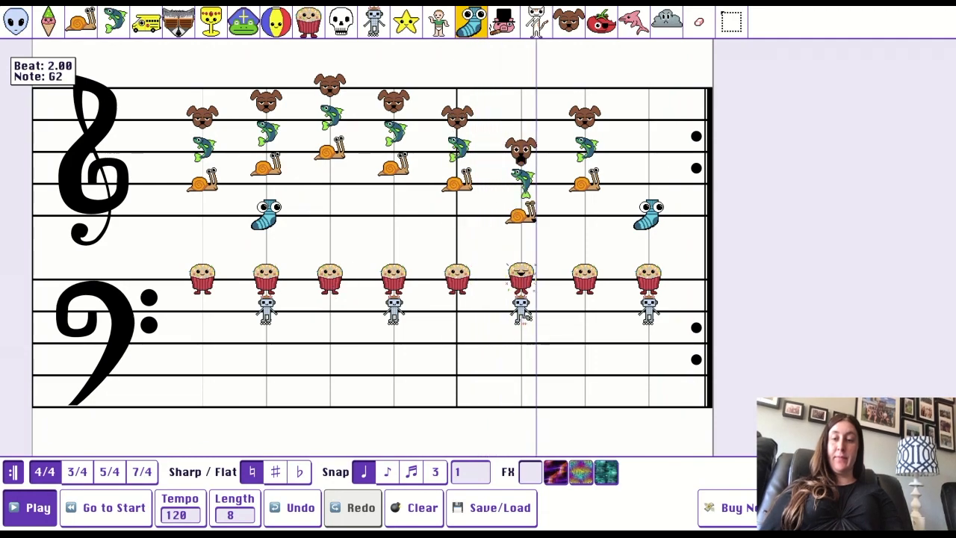
pyautogui.press('space')
# Step: Erase the beat 2 sock note, place a sock on E4 at beat 5 instead, and play the loop
pyautogui.click(699, 22)
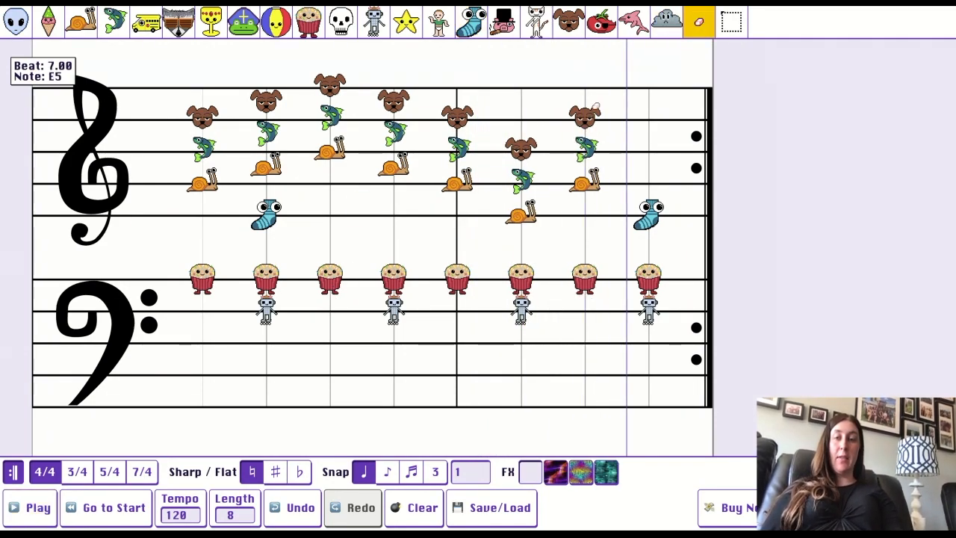
pyautogui.click(278, 218)
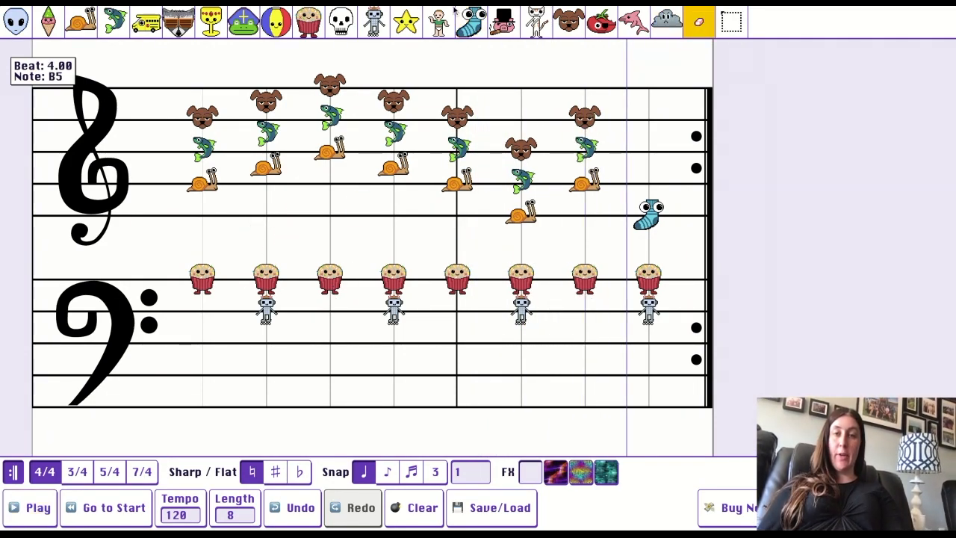
pyautogui.click(471, 21)
pyautogui.click(428, 216)
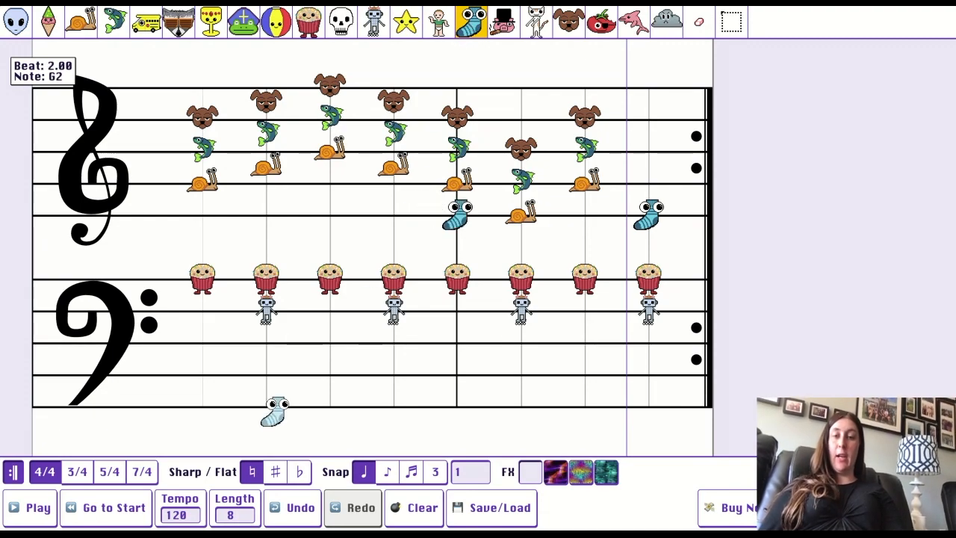
pyautogui.click(29, 515)
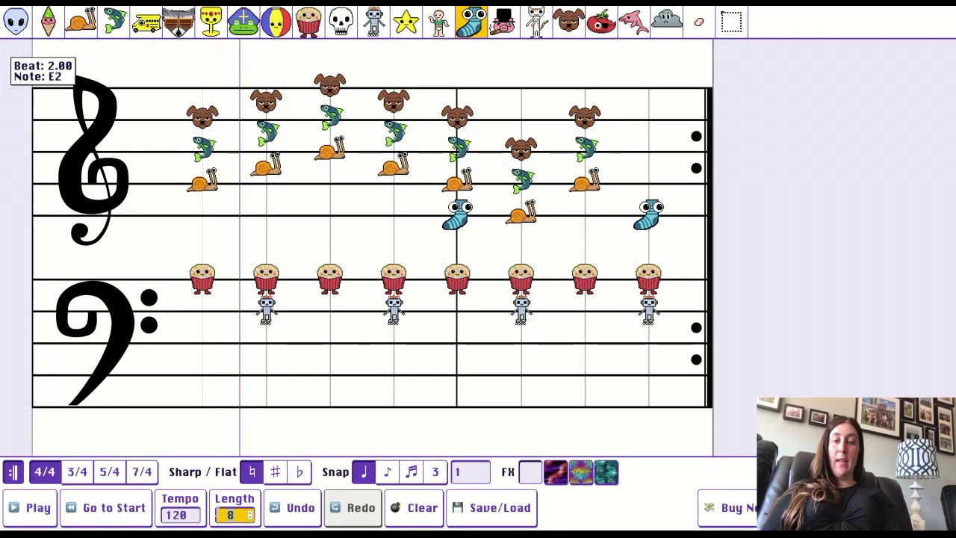
# Step: Extend the song length to 16 beats
pyautogui.click(251, 512)
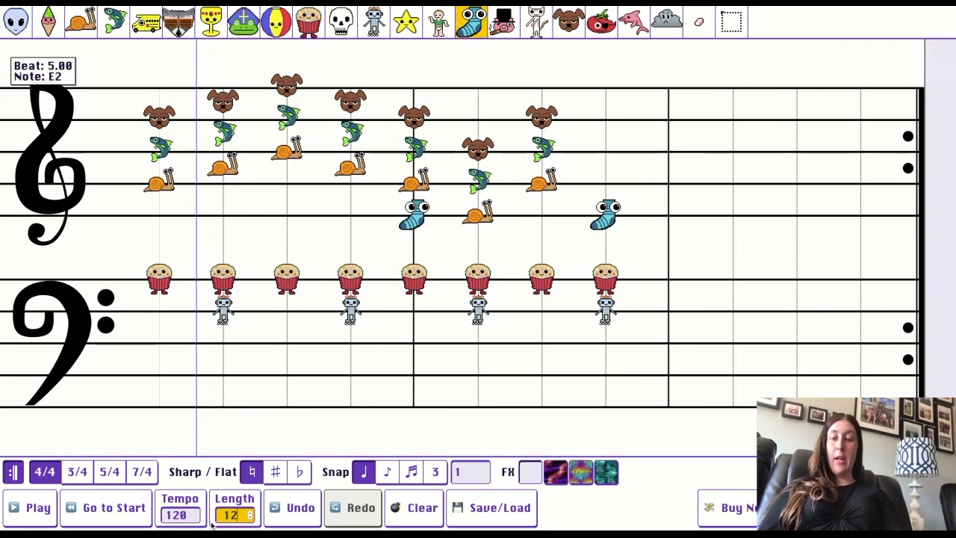
pyautogui.click(250, 511)
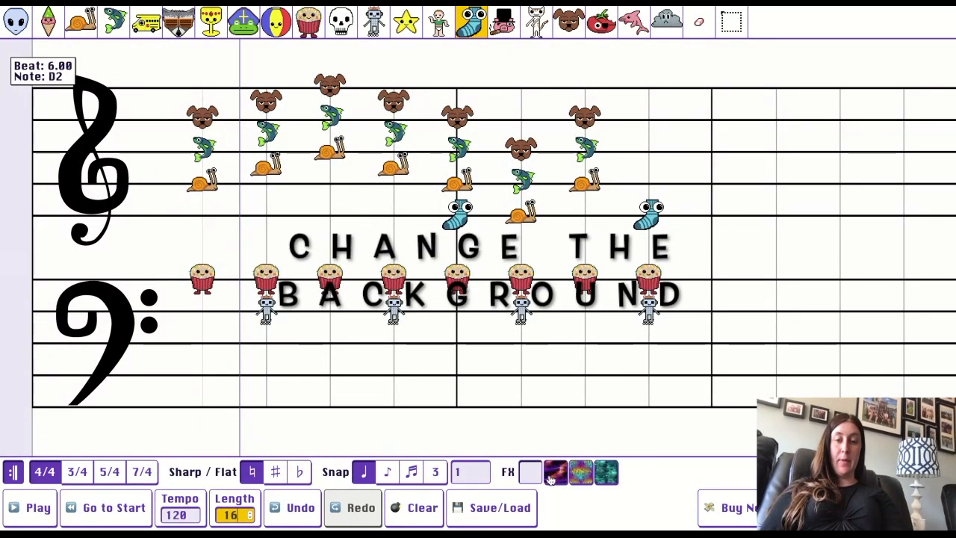
# Step: Try the three FX backgrounds and apply the red and purple galaxy one
pyautogui.click(561, 476)
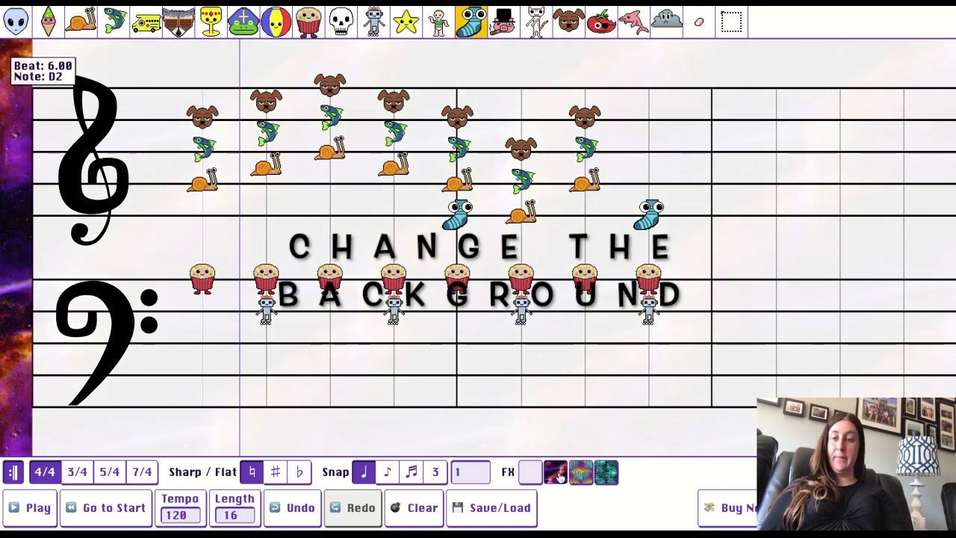
pyautogui.click(582, 474)
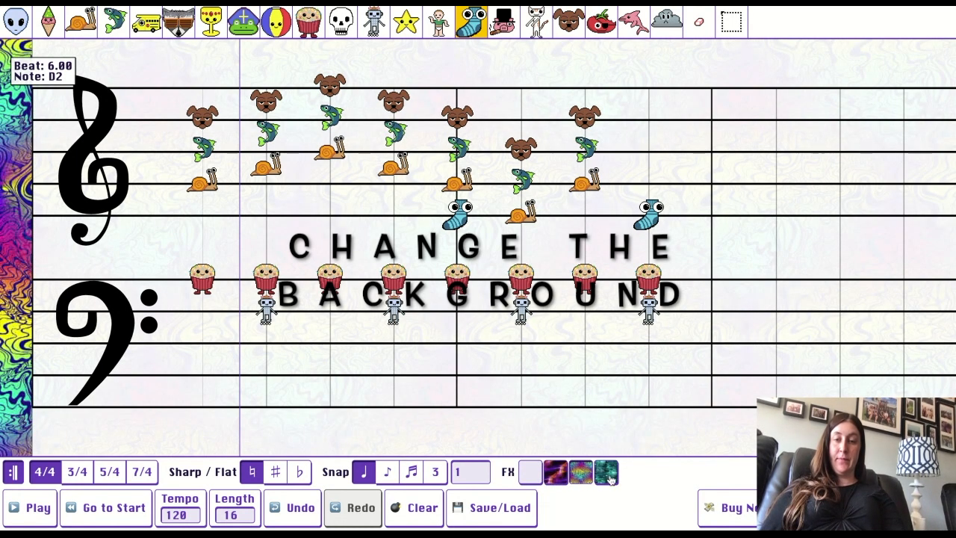
pyautogui.click(609, 477)
pyautogui.click(556, 474)
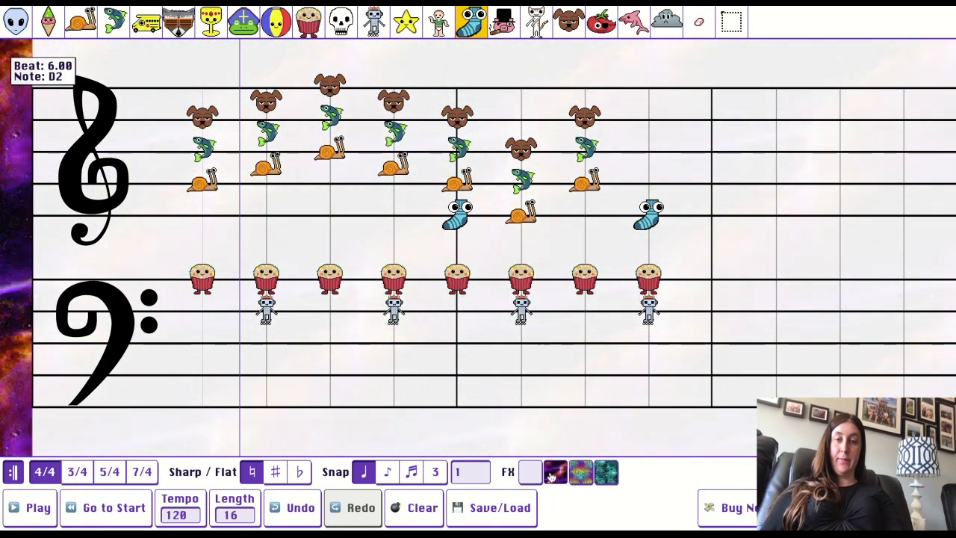
# Step: Restore the plain background with no FX and set the song length to 8 beats
pyautogui.click(526, 478)
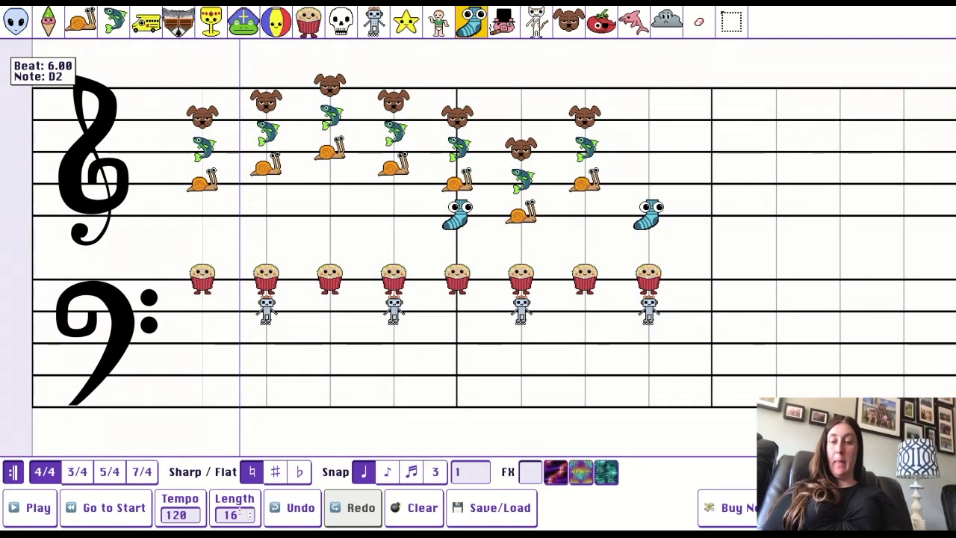
pyautogui.click(239, 514)
pyautogui.press('BackSpace')
pyautogui.press('BackSpace')
pyautogui.write('8')
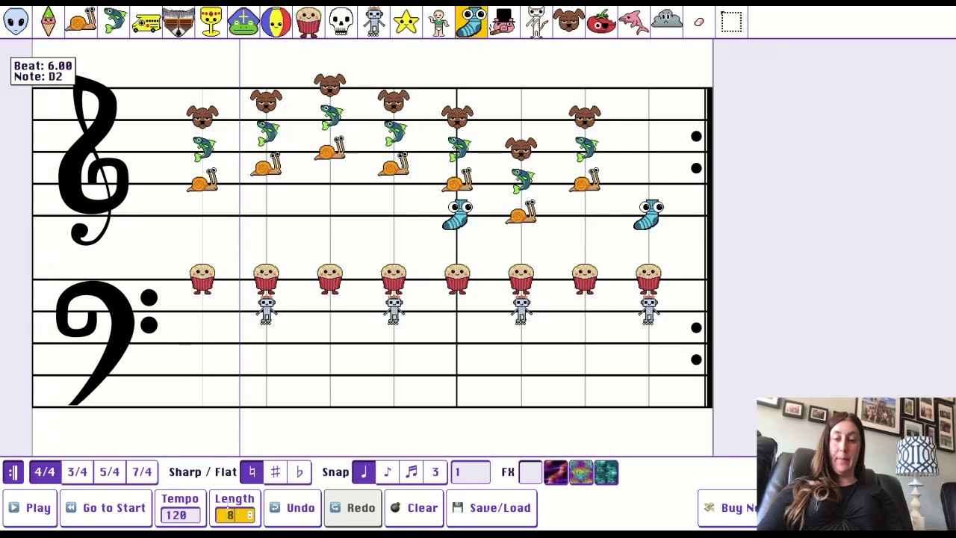
# Step: Save the song to disk under the name Awesome Song
pyautogui.click(505, 515)
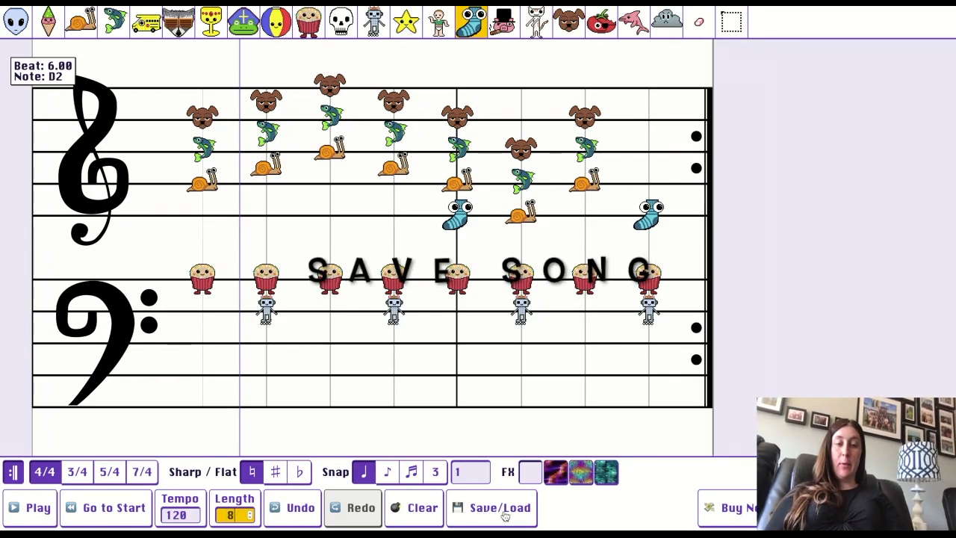
pyautogui.click(500, 512)
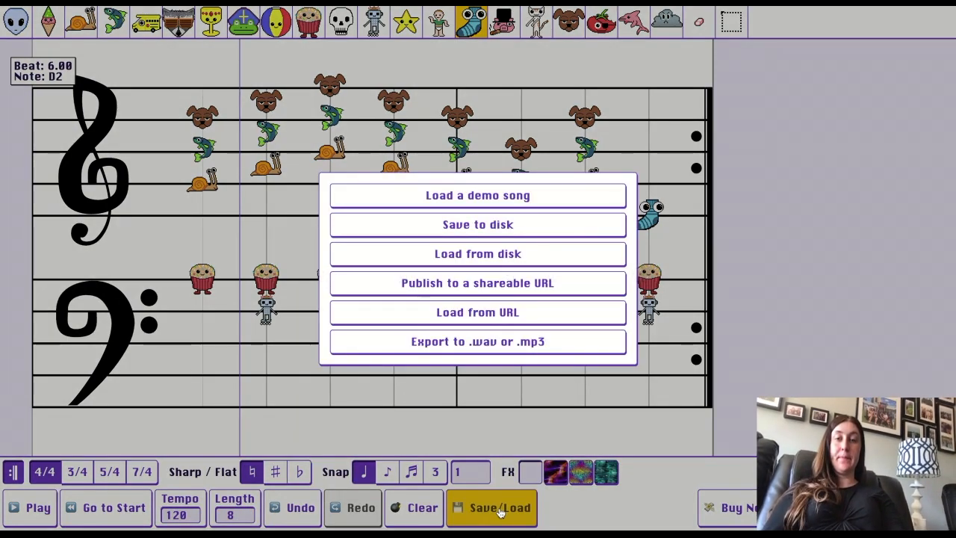
pyautogui.click(473, 225)
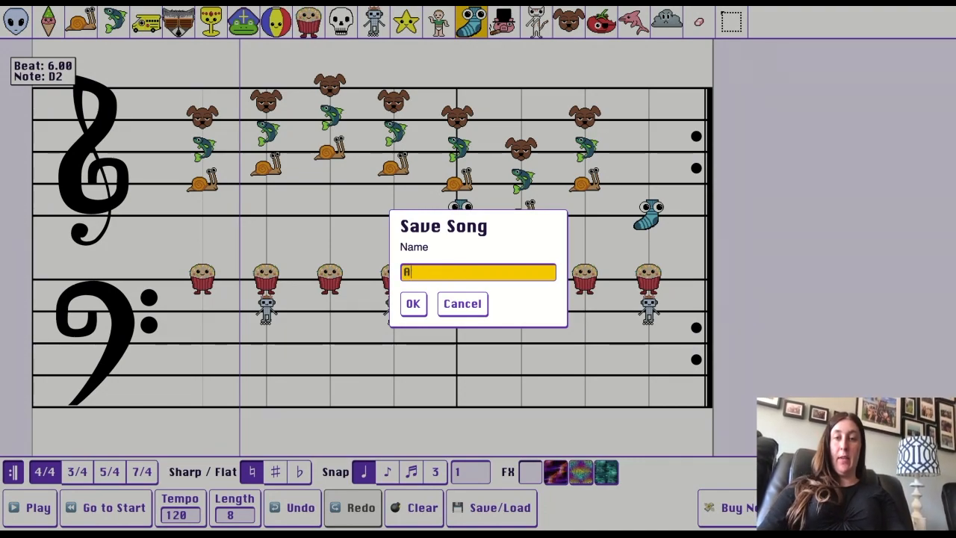
pyautogui.write('Awesome Song')
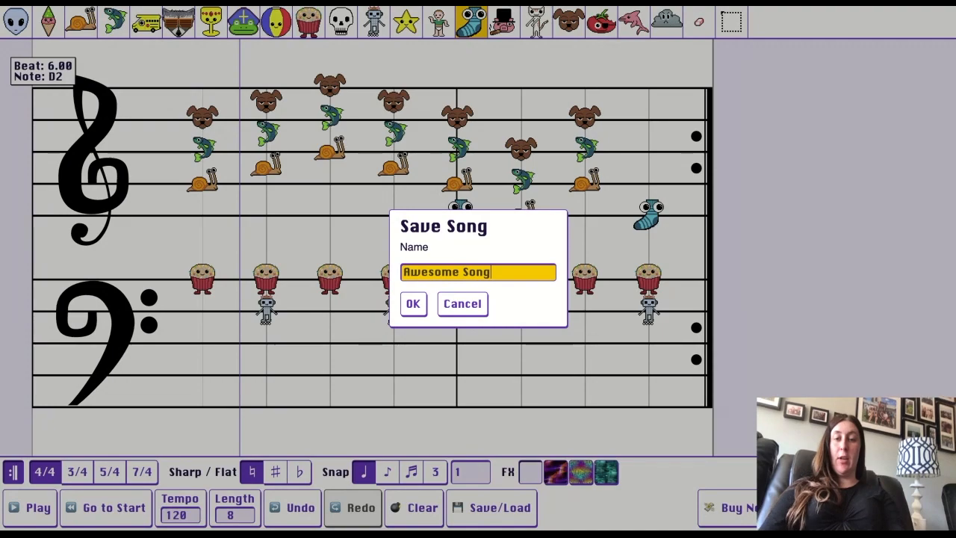
pyautogui.click(413, 307)
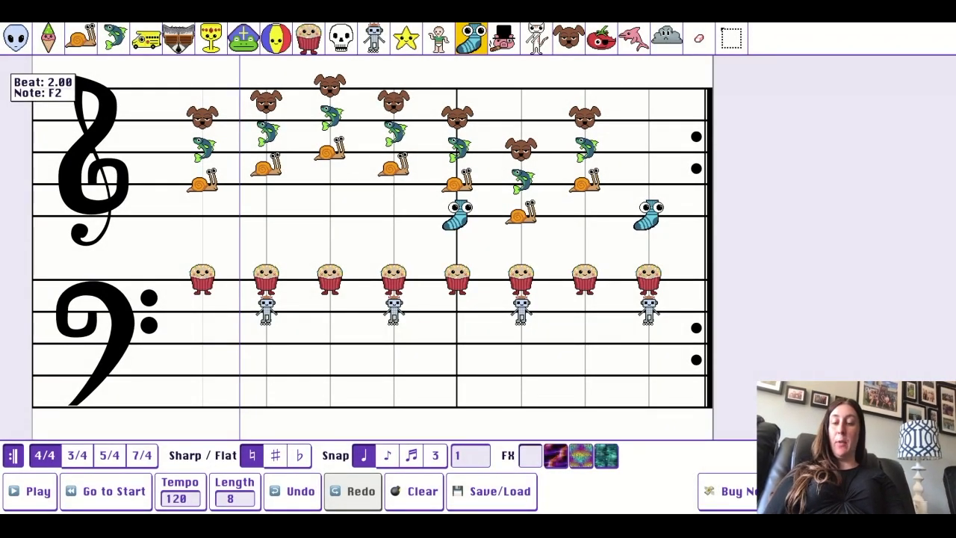